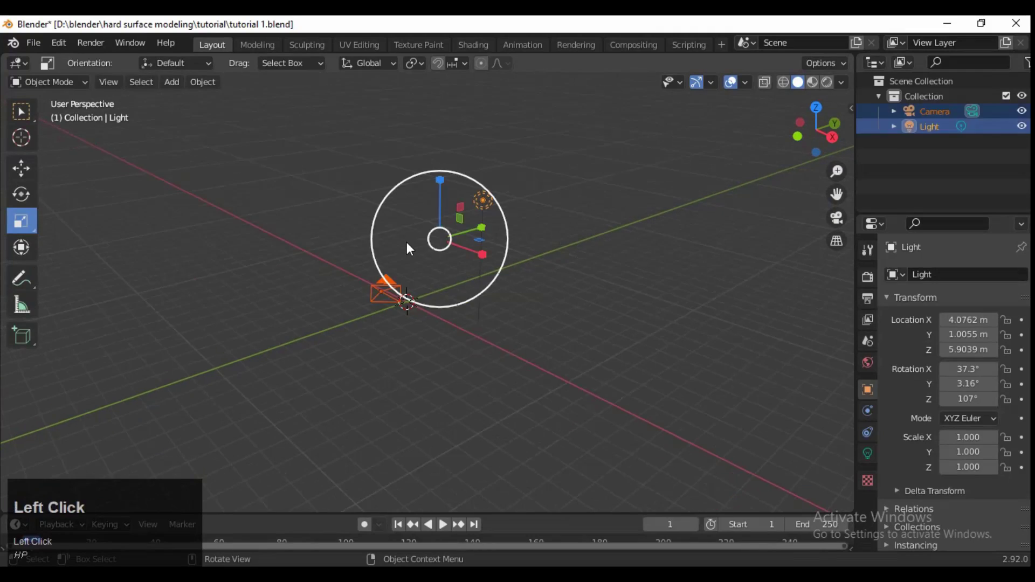
Add a cylinder mesh with 12 vertices
{"action": "key", "text": "shift+a"}
{"action": "mouse_move", "coordinate": [402, 254]}
{"action": "left_click", "coordinate": [480, 330]}
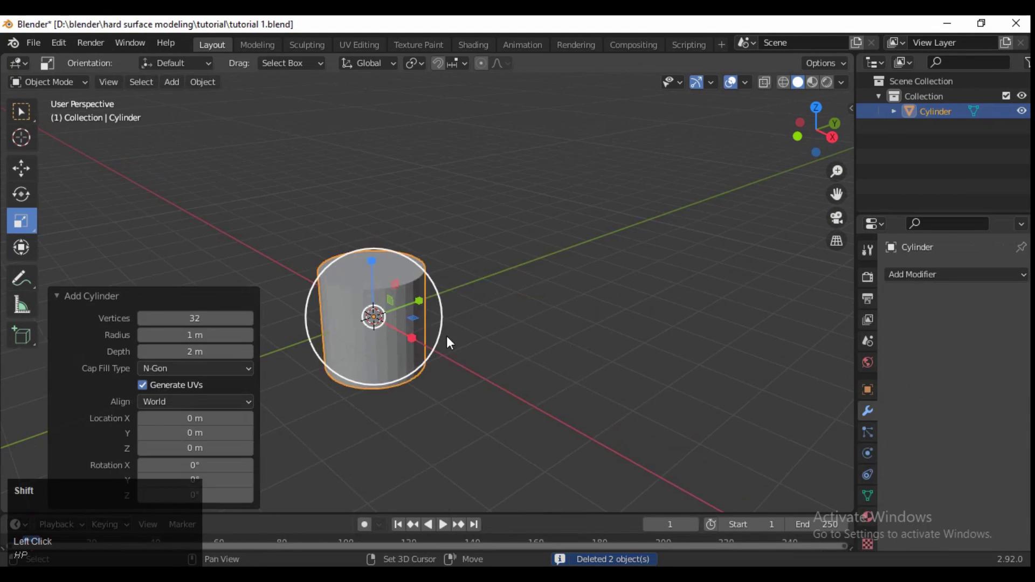
{"action": "middle_click_drag", "start_coordinate": [447, 337], "coordinate": [493, 313], "text": "shift"}
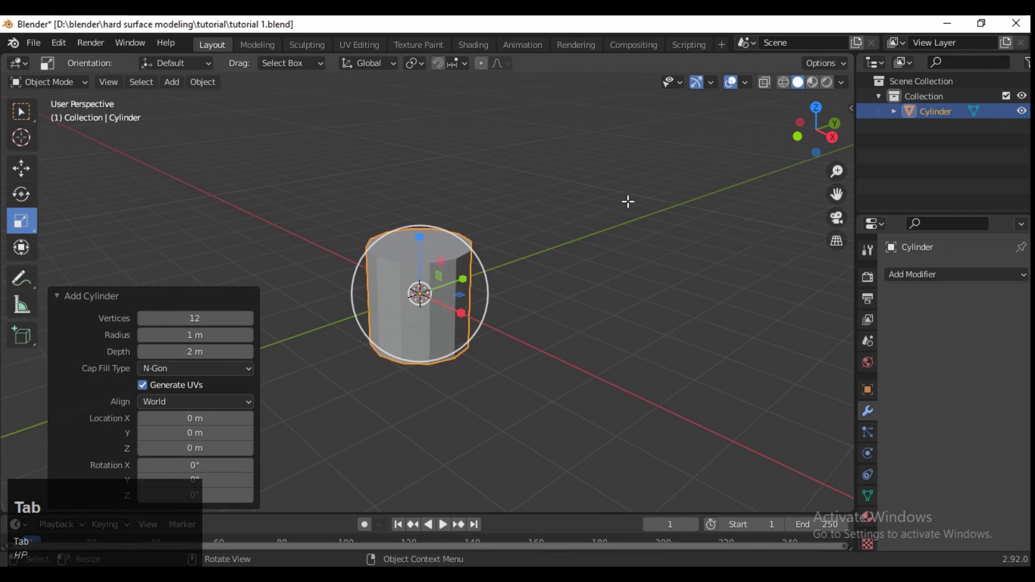
Delete the cylinder's bottom vertices in Edit Mode, leaving only its flat top cap
{"action": "key", "text": "Tab"}
{"action": "left_click", "coordinate": [764, 82]}
{"action": "left_click", "coordinate": [834, 138]}
{"action": "left_click_drag", "start_coordinate": [589, 270], "coordinate": [343, 353]}
{"action": "key", "text": "x"}
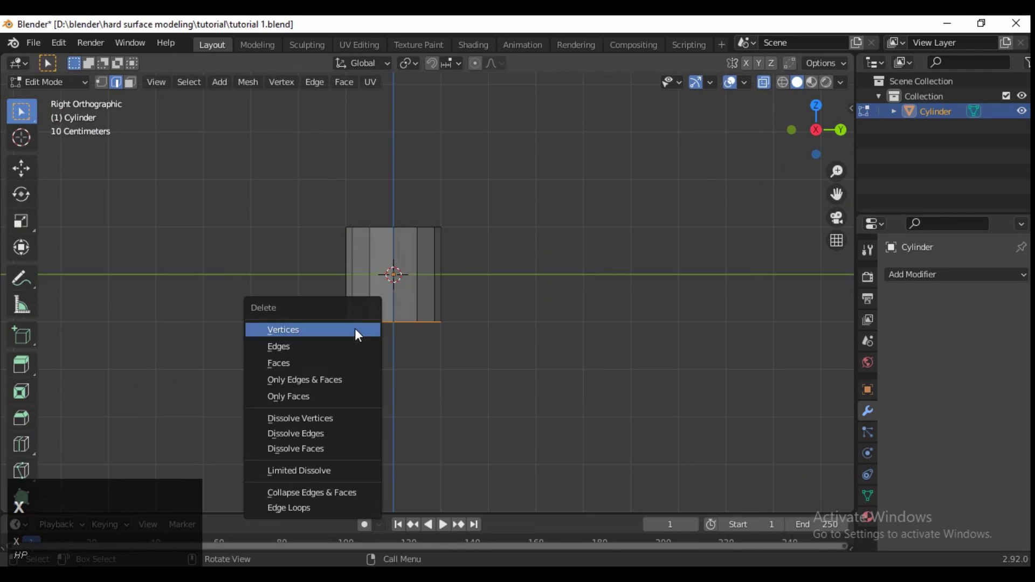
{"action": "left_click", "coordinate": [355, 329]}
Try to bring the remaining disc to the 3D cursor with the Snap options
{"action": "left_click", "coordinate": [22, 168]}
{"action": "key", "text": "shift+s"}
{"action": "left_click", "coordinate": [407, 117]}
{"action": "middle_click_drag", "start_coordinate": [432, 180], "coordinate": [476, 300]}
{"action": "scroll", "coordinate": [477, 301], "scroll_direction": "up", "scroll_amount": 3}
{"action": "key", "text": "Tab"}
{"action": "key", "text": "shift+s"}
{"action": "left_click", "coordinate": [462, 215]}
{"action": "middle_click_drag", "start_coordinate": [472, 244], "coordinate": [377, 202]}
{"action": "key", "text": "Tab"}
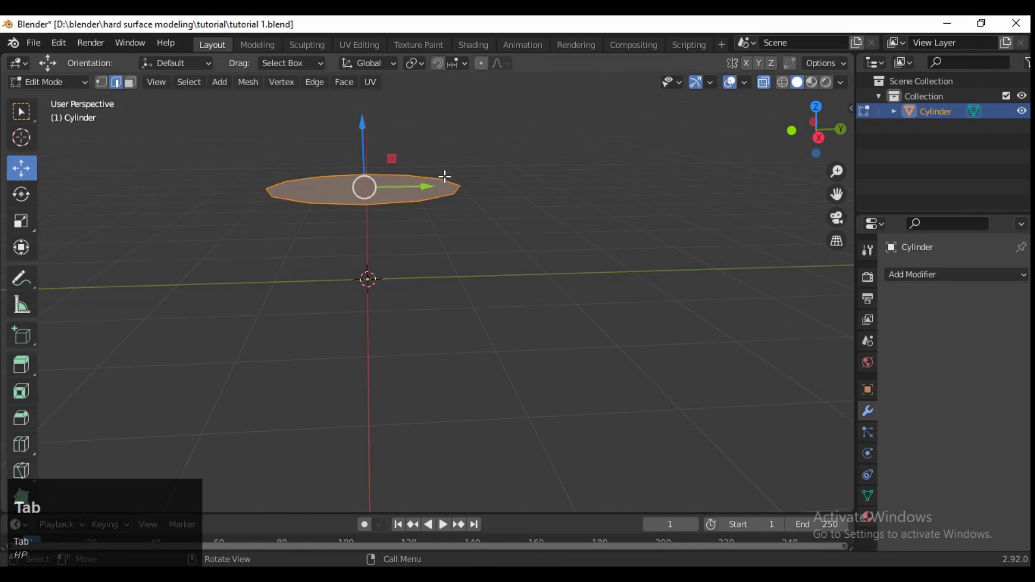
Move the disc down 1 m along Z to the world origin
{"action": "left_click", "coordinate": [831, 138]}
{"action": "left_click_drag", "start_coordinate": [390, 127], "coordinate": [380, 198], "text": "ctrl"}
{"action": "middle_click_drag", "start_coordinate": [596, 232], "coordinate": [615, 351]}
{"action": "left_click", "coordinate": [816, 126]}
{"action": "middle_click_drag", "start_coordinate": [509, 235], "coordinate": [467, 155], "text": "shift"}
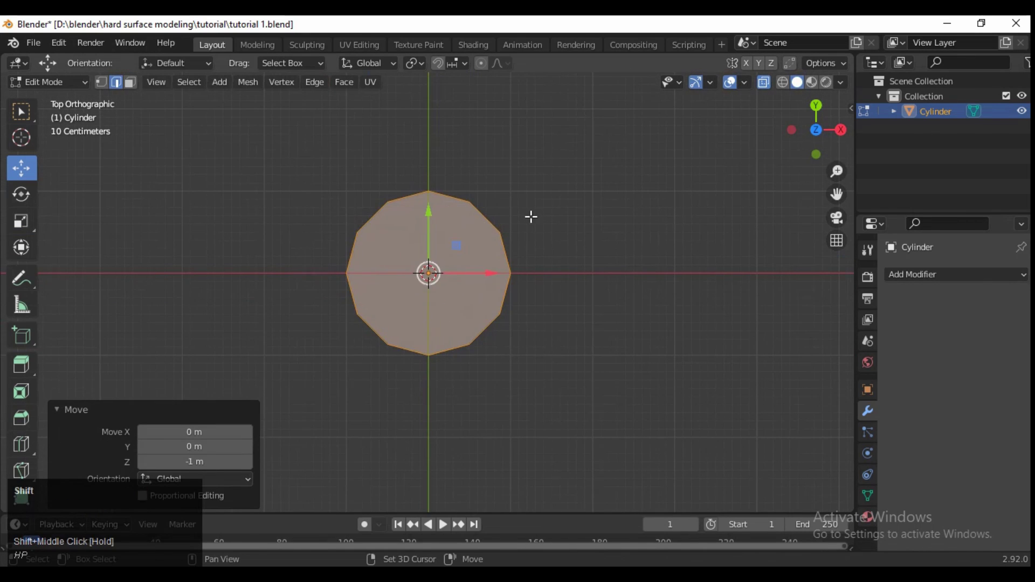
Duplicate the disc, placing the copy about 3 m along positive X and the original about 2 m along negative X
{"action": "key", "text": "shift+d"}
{"action": "right_click", "coordinate": [534, 216]}
{"action": "left_click_drag", "start_coordinate": [490, 273], "coordinate": [735, 261], "text": "ctrl"}
{"action": "left_click_drag", "start_coordinate": [513, 150], "coordinate": [273, 411]}
{"action": "left_click_drag", "start_coordinate": [464, 271], "coordinate": [344, 269], "text": "ctrl"}
Inset both disc faces and delete the inner faces to leave two rings
{"action": "left_click", "coordinate": [341, 293]}
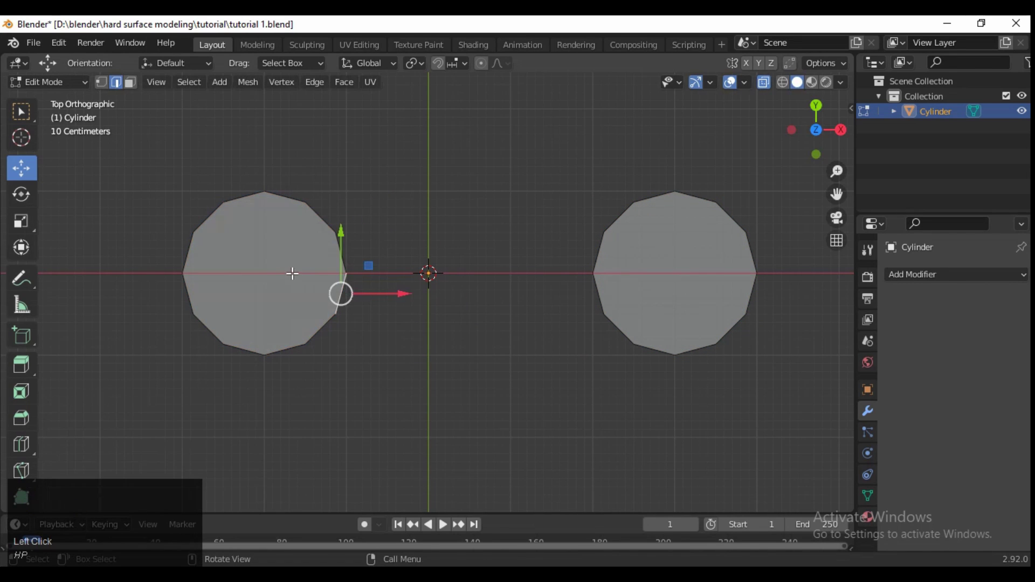
{"action": "key", "text": "3"}
{"action": "left_click", "coordinate": [291, 273]}
{"action": "left_click", "coordinate": [647, 232], "text": "shift"}
{"action": "left_click", "coordinate": [764, 82]}
{"action": "key", "text": "i"}
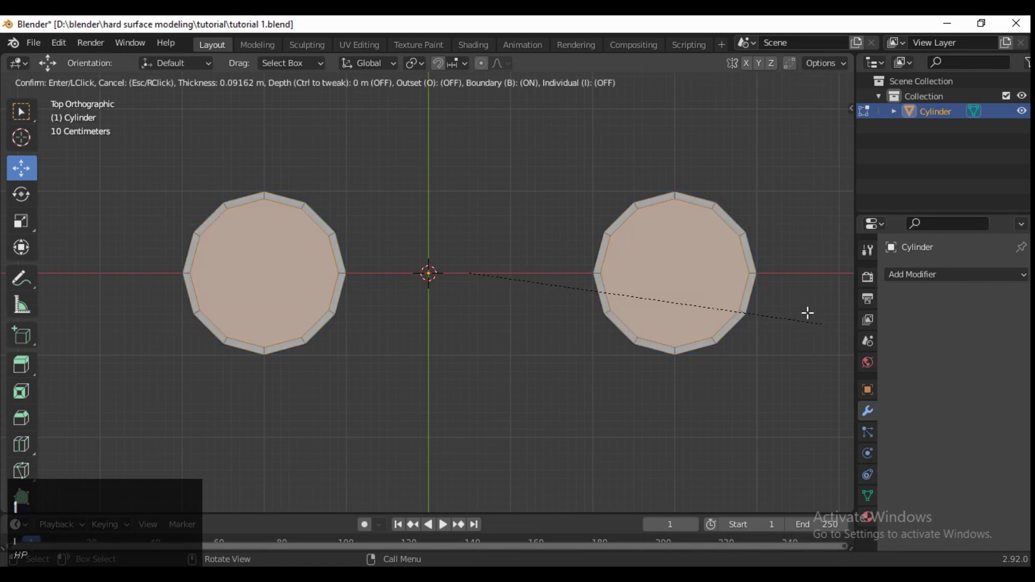
{"action": "left_click", "coordinate": [814, 312]}
{"action": "key", "text": "x"}
{"action": "left_click", "coordinate": [582, 320]}
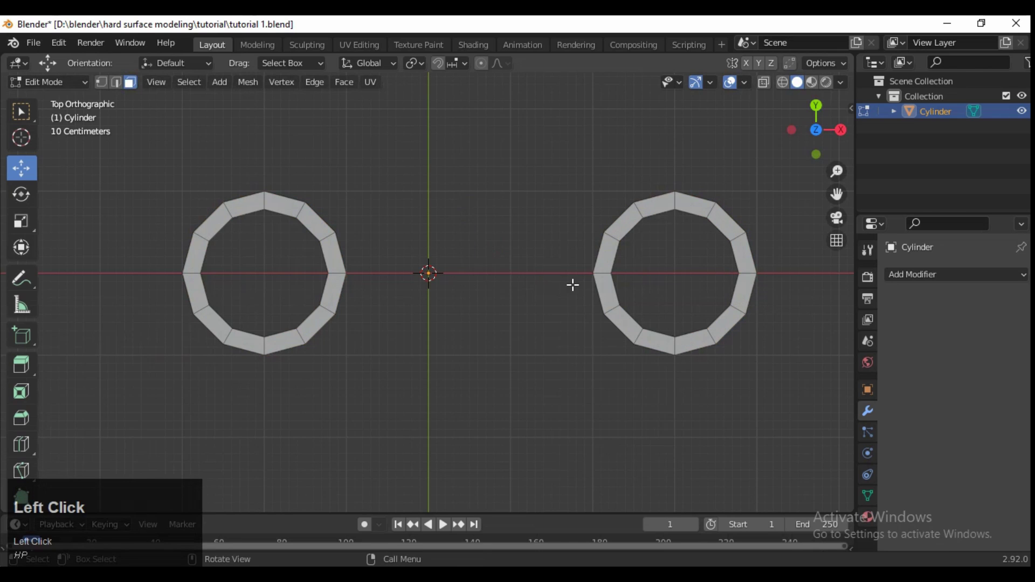
Fill four faces between the facing edges of the two rings to join them with a flat bridge
{"action": "key", "text": "f"}
{"action": "key", "text": "f"}
{"action": "key", "text": "f"}
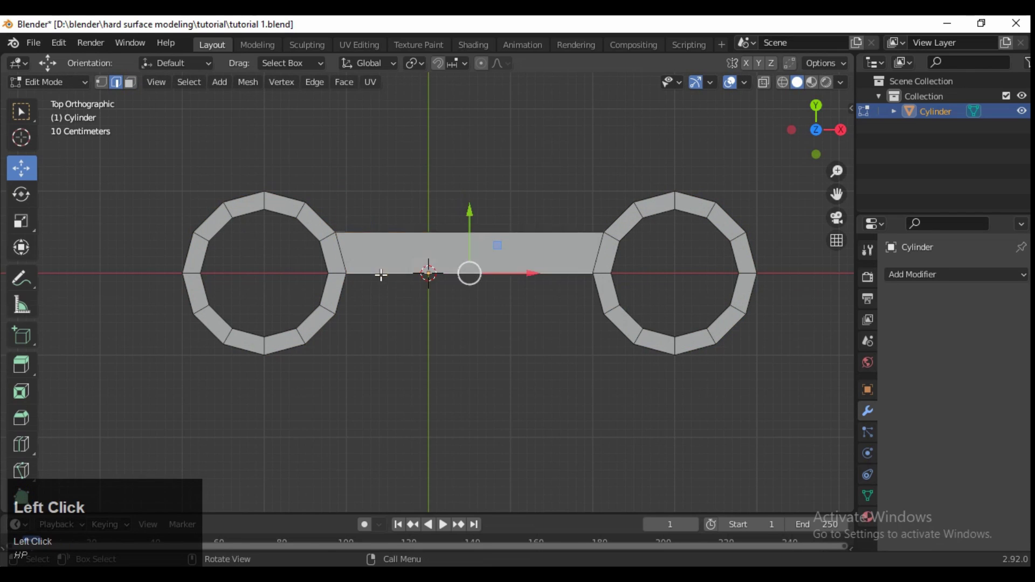
{"action": "key", "text": "f"}
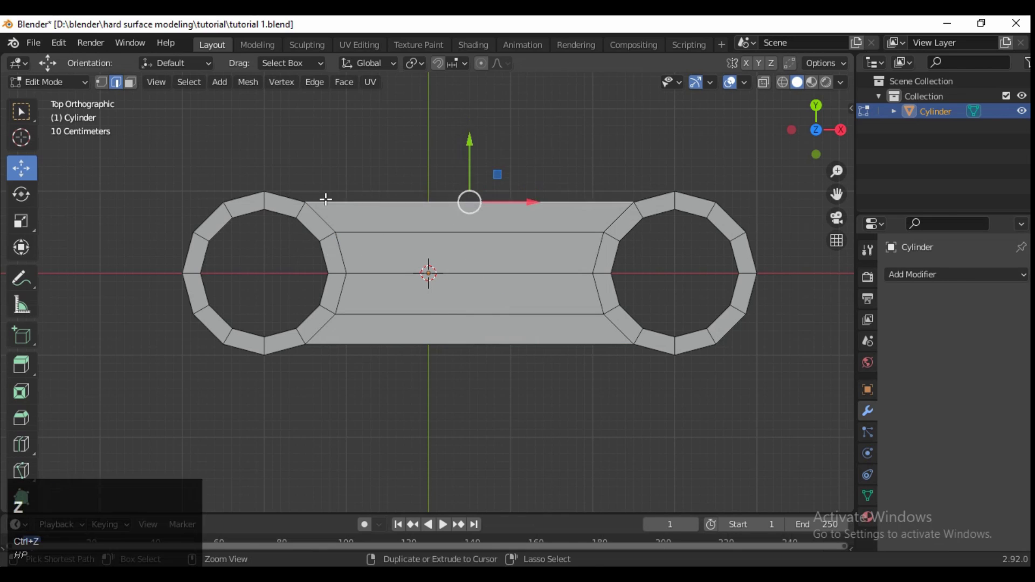
{"action": "scroll", "coordinate": [464, 146], "scroll_direction": "up", "scroll_amount": 2}
{"action": "scroll", "coordinate": [477, 331], "scroll_direction": "down", "scroll_amount": 3}
{"action": "scroll", "coordinate": [449, 303], "scroll_direction": "up", "scroll_amount": 1}
{"action": "left_click", "coordinate": [449, 303]}
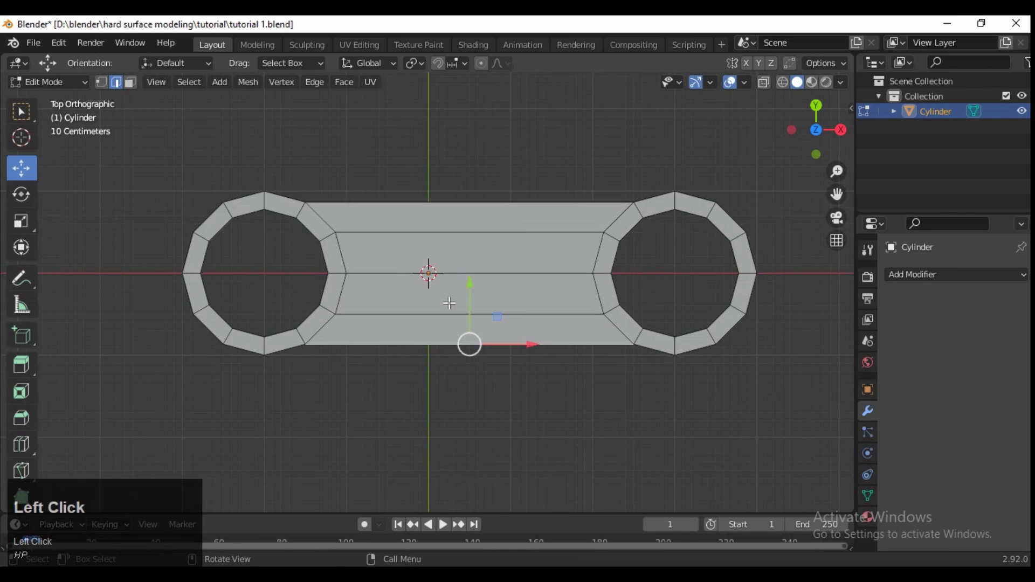
Set the link's origin to its geometry and snap the object to the 3D cursor at the world origin
{"action": "right_click", "coordinate": [445, 239]}
{"action": "key", "text": "Tab"}
{"action": "key", "text": "shift+s"}
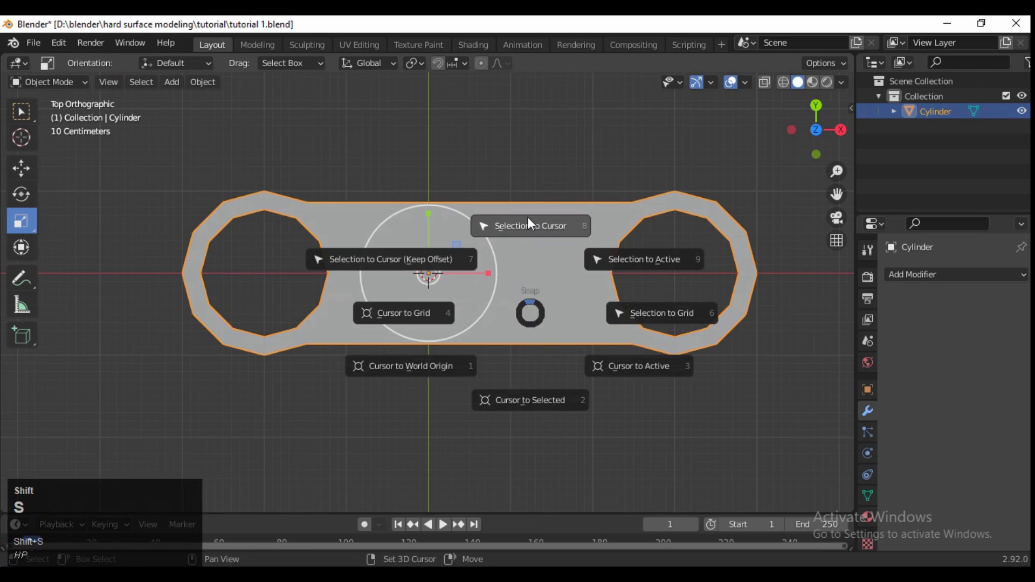
{"action": "left_click", "coordinate": [528, 221]}
{"action": "right_click", "coordinate": [520, 279]}
{"action": "mouse_move", "coordinate": [526, 307]}
{"action": "left_click", "coordinate": [591, 323]}
{"action": "key", "text": "shift+s"}
{"action": "left_click", "coordinate": [544, 230]}
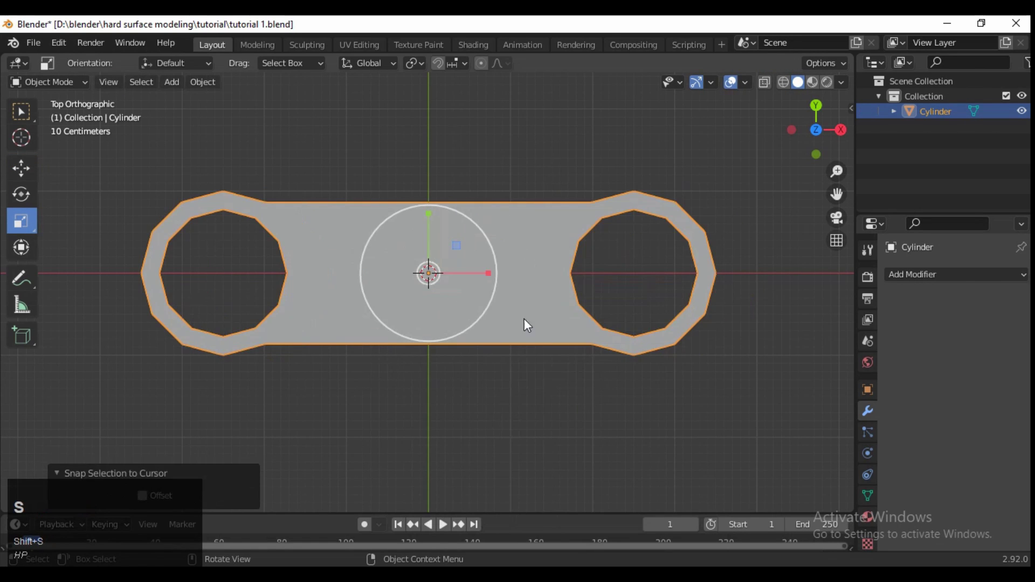
Add a lattice at the origin and scale it up uniformly to cover the link's width
{"action": "key", "text": "alt+a"}
{"action": "scroll", "coordinate": [517, 324], "scroll_direction": "down", "scroll_amount": 4}
{"action": "key", "text": "shift+a"}
{"action": "left_click", "coordinate": [437, 382]}
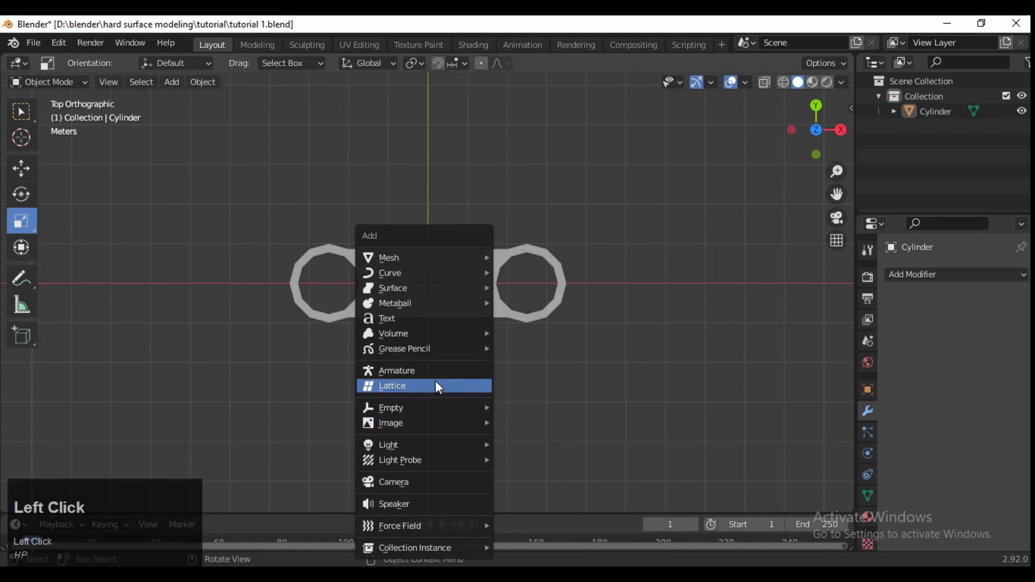
{"action": "scroll", "coordinate": [504, 323], "scroll_direction": "down", "scroll_amount": 2}
{"action": "scroll", "coordinate": [505, 323], "scroll_direction": "up", "scroll_amount": 5}
{"action": "key", "text": "s"}
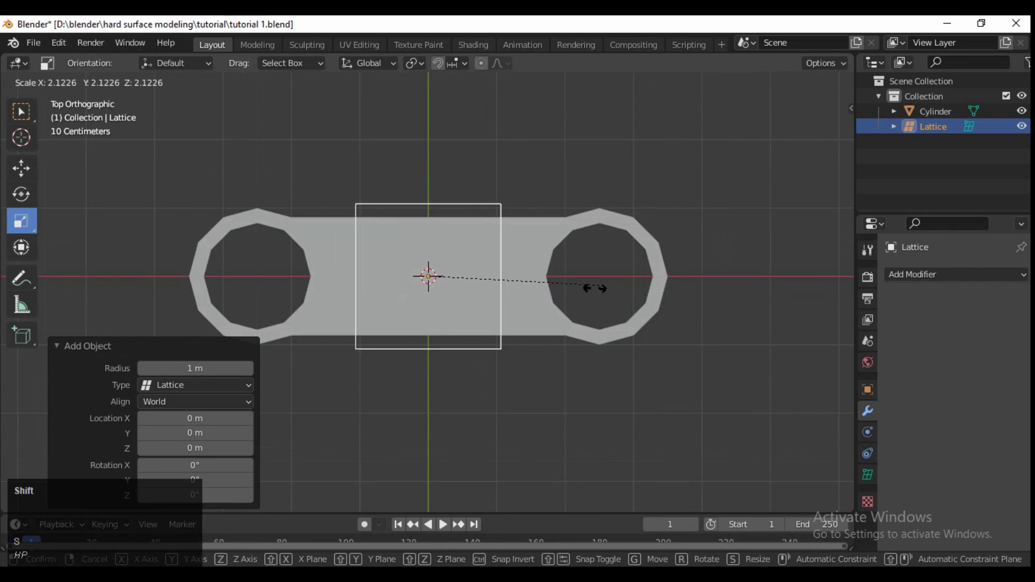
{"action": "left_click", "coordinate": [665, 311], "text": "shift"}
Stretch the lattice along X to enclose the whole link and reduce its height along Z
{"action": "left_click_drag", "start_coordinate": [494, 274], "coordinate": [625, 257]}
{"action": "right_click", "coordinate": [534, 267]}
{"action": "left_click_drag", "start_coordinate": [719, 273], "coordinate": [719, 273]}
{"action": "left_click", "coordinate": [493, 403]}
{"action": "middle_click_drag", "start_coordinate": [493, 403], "coordinate": [469, 272]}
{"action": "left_click", "coordinate": [810, 135]}
{"action": "left_click", "coordinate": [200, 192]}
{"action": "left_click_drag", "start_coordinate": [429, 202], "coordinate": [432, 239]}
{"action": "right_click", "coordinate": [438, 220]}
{"action": "middle_click_drag", "start_coordinate": [432, 240], "coordinate": [500, 259]}
{"action": "left_click", "coordinate": [802, 138]}
Add a Lattice modifier to the link with the Lattice as its object
{"action": "left_click", "coordinate": [500, 259]}
{"action": "left_click", "coordinate": [933, 274]}
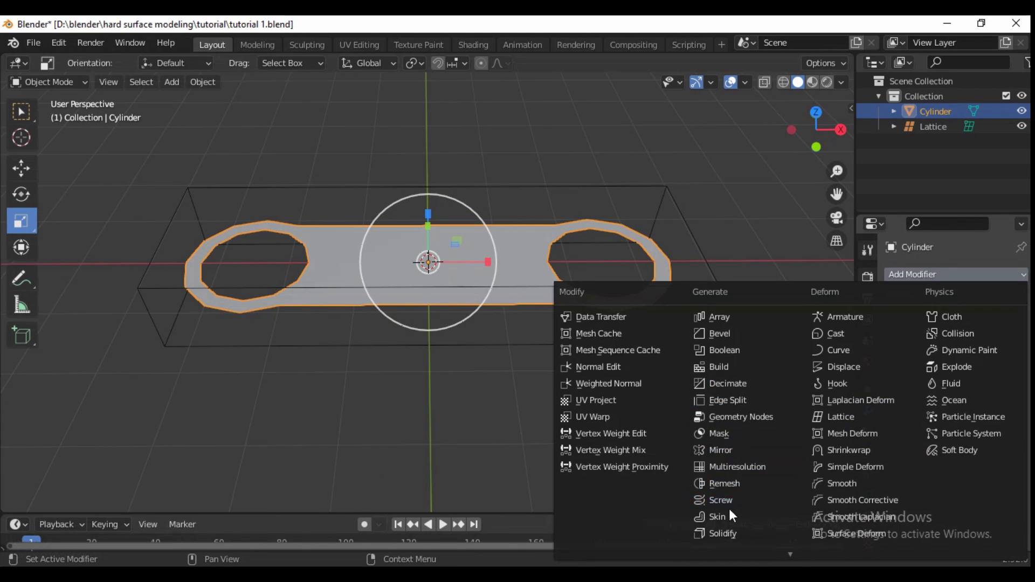
{"action": "left_click", "coordinate": [844, 417]}
{"action": "left_click", "coordinate": [943, 321]}
{"action": "left_click", "coordinate": [953, 345]}
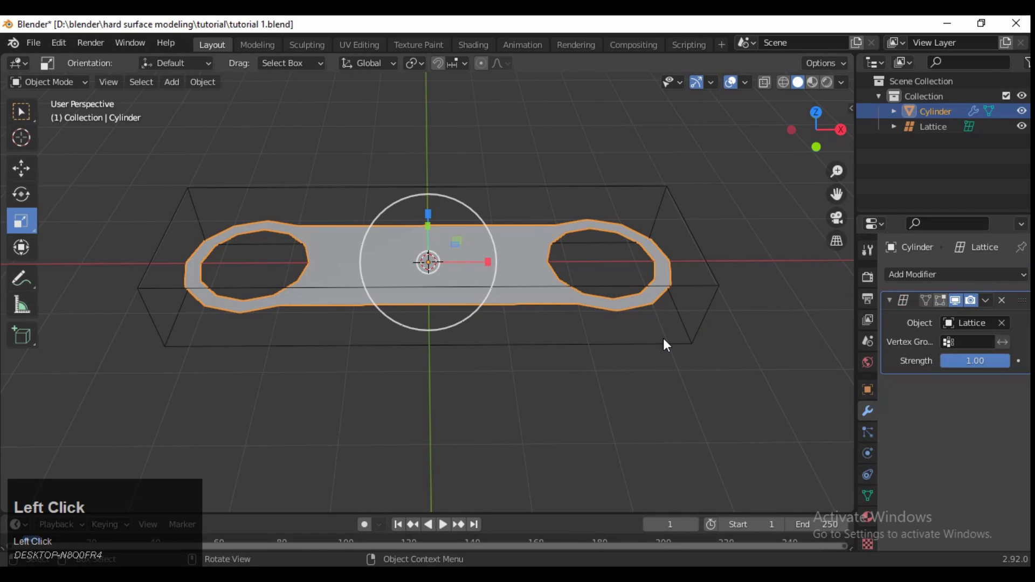
Set the lattice's U resolution to 5
{"action": "left_click", "coordinate": [664, 344]}
{"action": "left_click", "coordinate": [867, 475]}
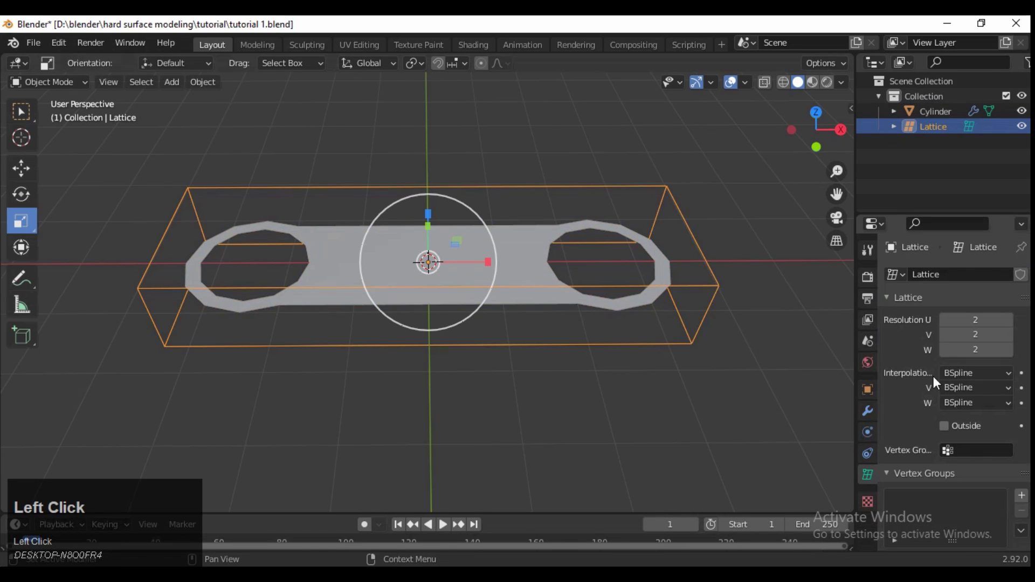
{"action": "left_click", "coordinate": [1011, 319]}
{"action": "left_click", "coordinate": [1011, 320]}
{"action": "left_click", "coordinate": [1010, 323]}
In Edit Mode, lower the lattice's two outer columns of points on each side of the centre along Z
{"action": "middle_click_drag", "start_coordinate": [383, 338], "coordinate": [664, 224]}
{"action": "left_click", "coordinate": [665, 224]}
{"action": "key", "text": "Tab"}
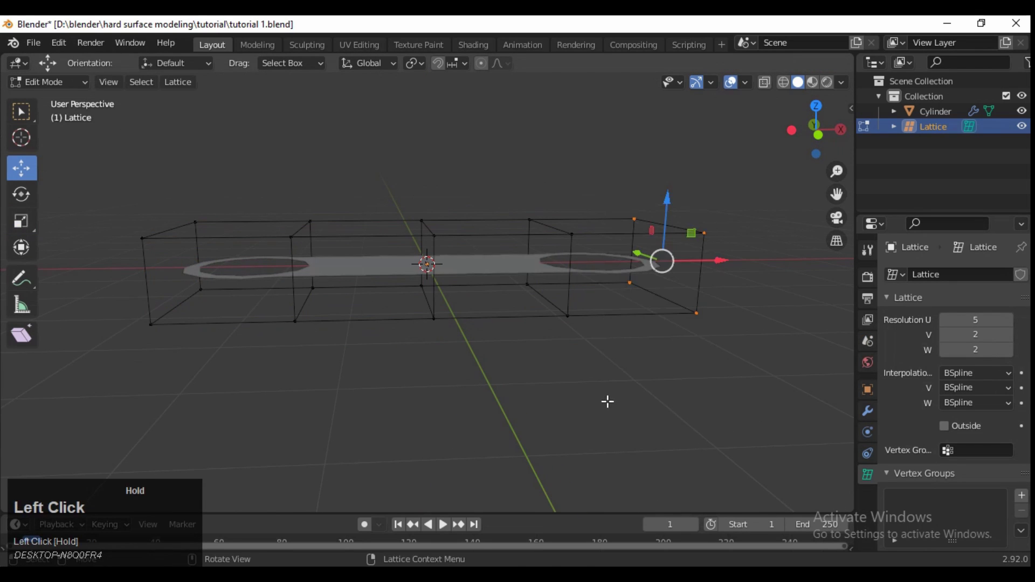
{"action": "left_click_drag", "start_coordinate": [216, 188], "coordinate": [137, 341], "text": "shift"}
{"action": "left_click", "coordinate": [818, 135]}
{"action": "left_click_drag", "start_coordinate": [588, 171], "coordinate": [550, 321], "text": "shift"}
{"action": "left_click_drag", "start_coordinate": [316, 111], "coordinate": [269, 376], "text": "shift"}
{"action": "left_click_drag", "start_coordinate": [429, 205], "coordinate": [442, 226]}
Lower only the end columns of lattice points further along Z to arch the link, and return to Object Mode
{"action": "left_click", "coordinate": [340, 199]}
{"action": "left_click_drag", "start_coordinate": [704, 225], "coordinate": [599, 417]}
{"action": "left_click_drag", "start_coordinate": [205, 185], "coordinate": [139, 363], "text": "shift"}
{"action": "left_click_drag", "start_coordinate": [429, 219], "coordinate": [431, 247]}
{"action": "middle_click_drag", "start_coordinate": [431, 248], "coordinate": [814, 106]}
{"action": "left_click", "coordinate": [814, 129]}
{"action": "left_click", "coordinate": [585, 178]}
{"action": "middle_click_drag", "start_coordinate": [585, 178], "coordinate": [588, 309]}
{"action": "scroll", "coordinate": [487, 254], "scroll_direction": "up", "scroll_amount": 3}
{"action": "key", "text": "Tab"}
{"action": "scroll", "coordinate": [588, 310], "scroll_direction": "down", "scroll_amount": 2}
{"action": "scroll", "coordinate": [592, 317], "scroll_direction": "down", "scroll_amount": 3}
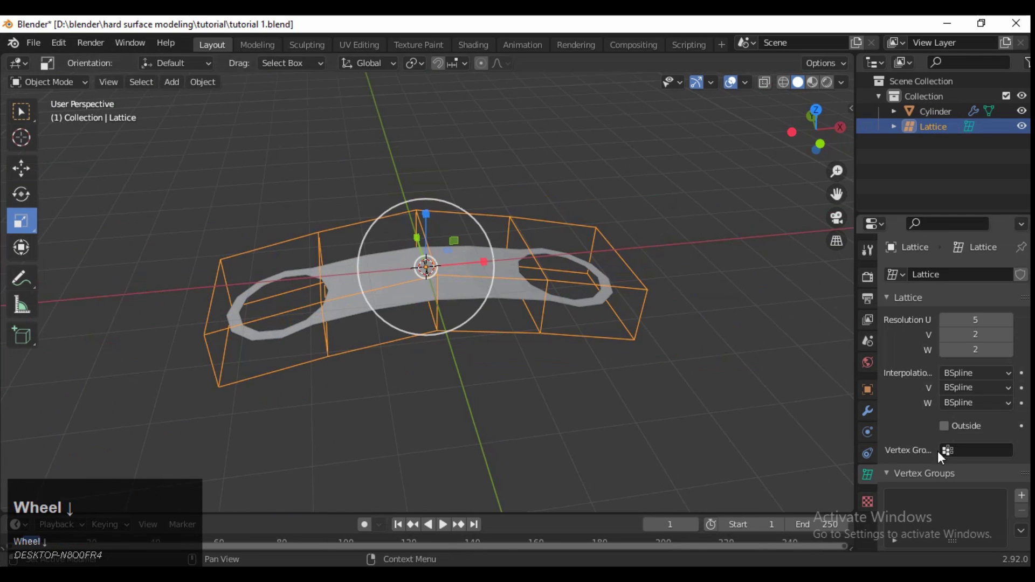
Apply the link's Lattice modifier and delete the lattice object
{"action": "left_click", "coordinate": [442, 283]}
{"action": "left_click", "coordinate": [868, 411]}
{"action": "left_click", "coordinate": [987, 300]}
{"action": "left_click", "coordinate": [975, 319]}
{"action": "left_click", "coordinate": [625, 331]}
{"action": "key", "text": "x"}
{"action": "left_click", "coordinate": [634, 336]}
Extrude the link's outer boundary and both hole edge loops straight down along Z to form side walls
{"action": "left_click", "coordinate": [496, 287]}
{"action": "key", "text": "Tab"}
{"action": "middle_click_drag", "start_coordinate": [496, 286], "coordinate": [501, 347]}
{"action": "key", "text": "super"}
{"action": "key", "text": "super"}
{"action": "left_click", "coordinate": [448, 345], "text": "alt"}
{"action": "left_click", "coordinate": [471, 333]}
{"action": "left_click", "coordinate": [840, 133]}
{"action": "middle_click_drag", "start_coordinate": [484, 207], "coordinate": [507, 175], "text": "shift"}
{"action": "scroll", "coordinate": [393, 254], "scroll_direction": "up", "scroll_amount": 4}
{"action": "middle_click_drag", "start_coordinate": [393, 254], "coordinate": [444, 303]}
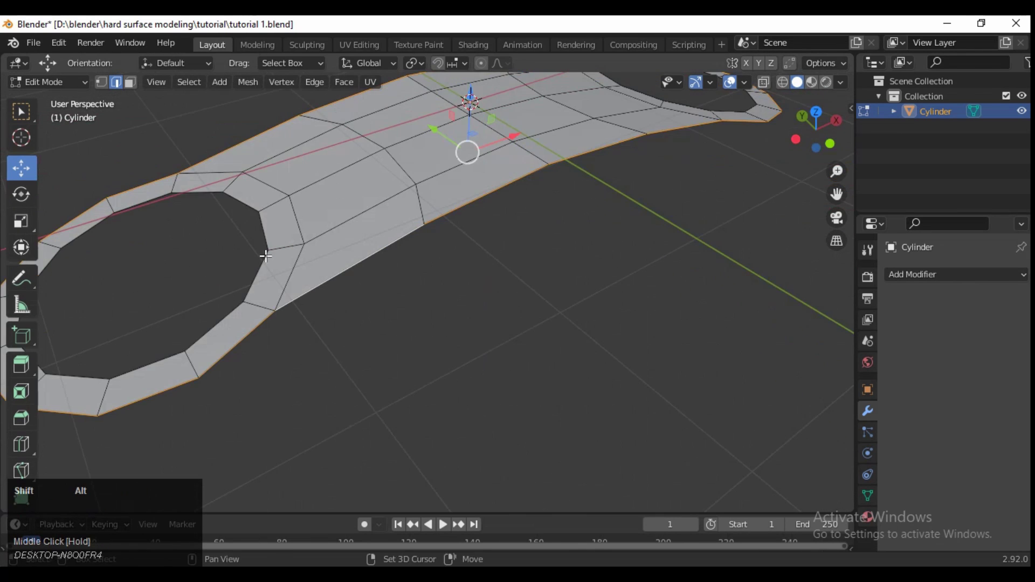
{"action": "middle_click_drag", "start_coordinate": [572, 228], "coordinate": [429, 291], "text": "shift"}
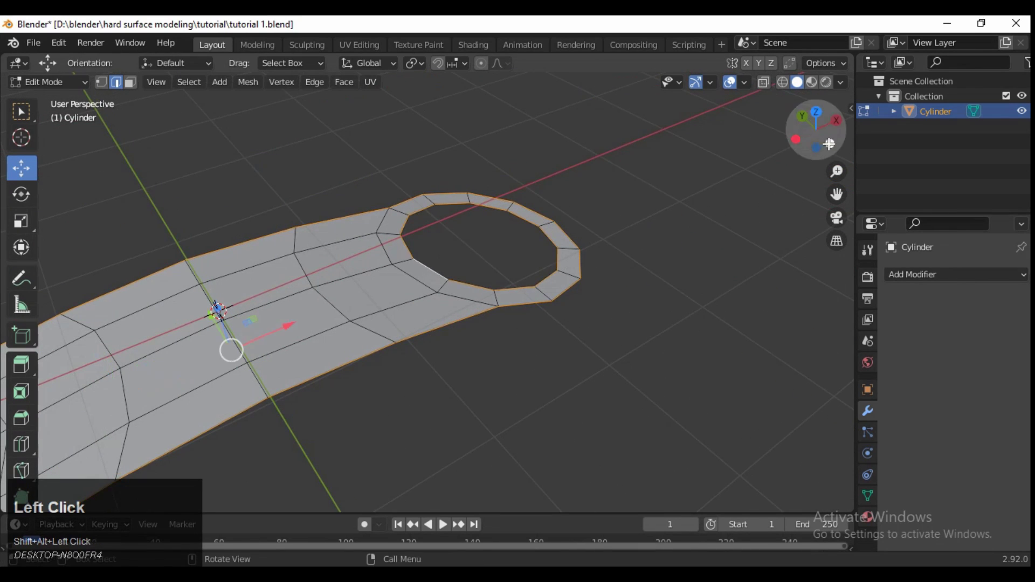
{"action": "left_click", "coordinate": [829, 144]}
{"action": "middle_click_drag", "start_coordinate": [400, 344], "coordinate": [581, 275], "text": "shift"}
{"action": "middle_click_drag", "start_coordinate": [336, 272], "coordinate": [425, 239], "text": "shift"}
{"action": "key", "text": "e"}
{"action": "right_click", "coordinate": [481, 291]}
{"action": "left_click_drag", "start_coordinate": [500, 197], "coordinate": [517, 265], "text": "ctrl"}
Fill the underside of both ring ends with faces between the inner and outer walls
{"action": "middle_click_drag", "start_coordinate": [516, 266], "coordinate": [495, 222]}
{"action": "left_click", "coordinate": [494, 221]}
{"action": "left_click", "coordinate": [497, 251], "text": "shift"}
{"action": "middle_click_drag", "start_coordinate": [525, 275], "coordinate": [642, 280]}
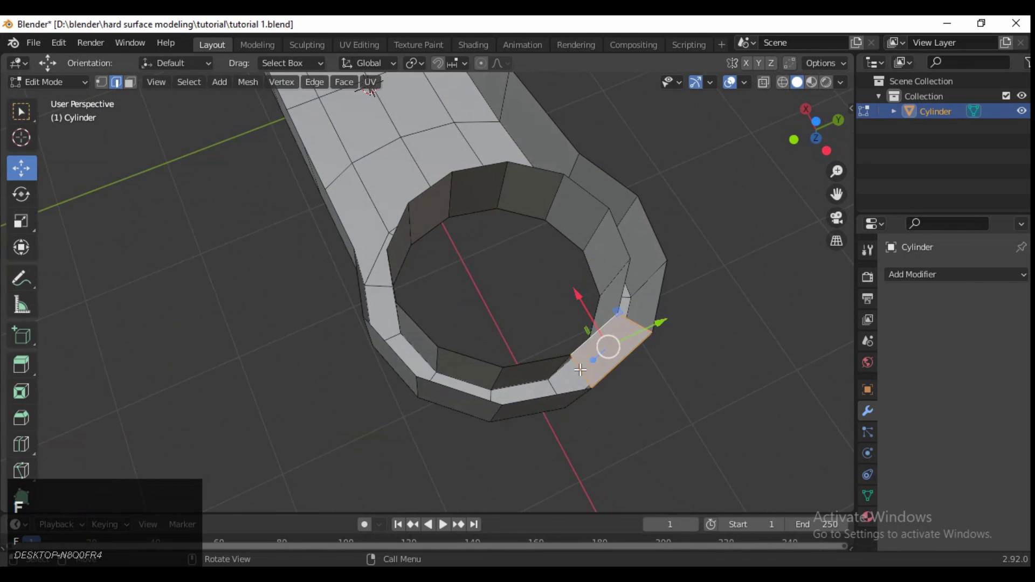
{"action": "middle_click_drag", "start_coordinate": [641, 384], "coordinate": [499, 330]}
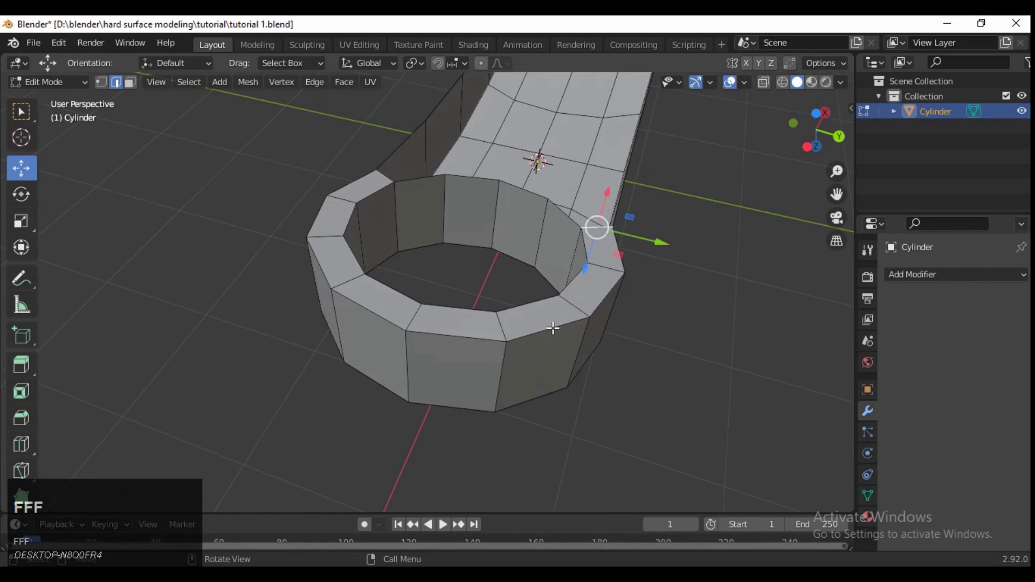
{"action": "scroll", "coordinate": [553, 328], "scroll_direction": "down", "scroll_amount": 3}
{"action": "scroll", "coordinate": [612, 228], "scroll_direction": "up", "scroll_amount": 5}
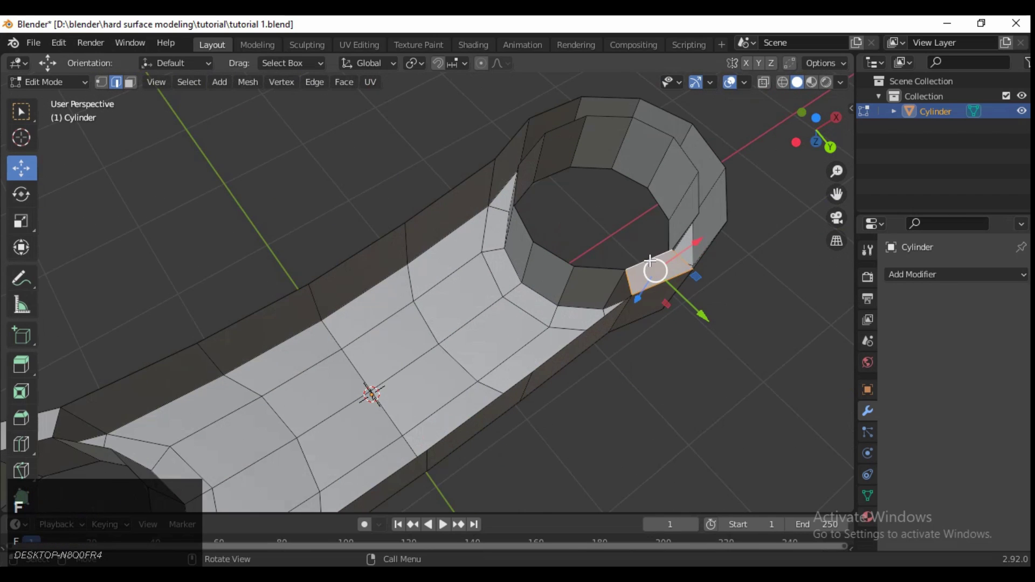
{"action": "key", "text": "w"}
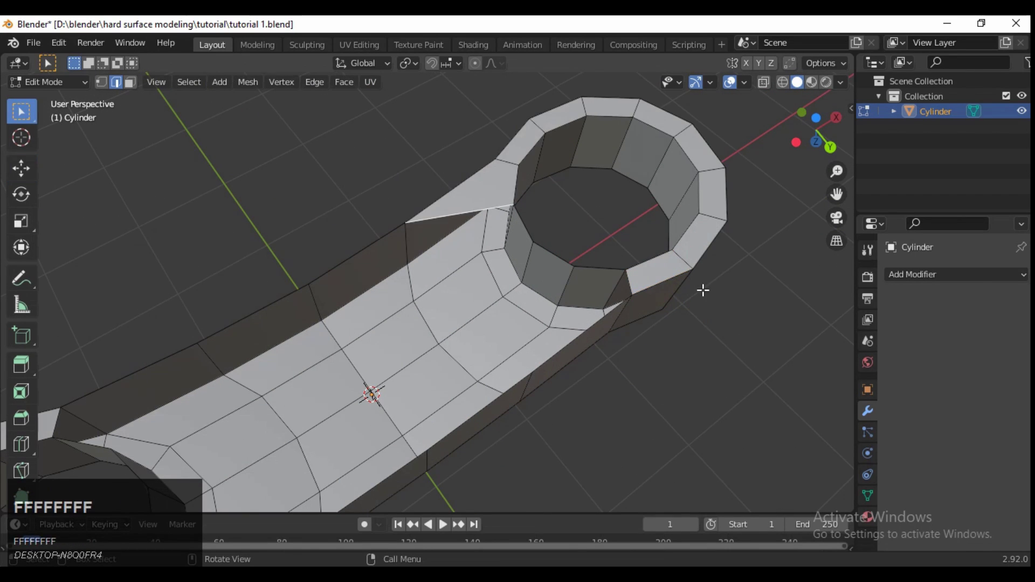
Fill two faces across the middle of the link's underside between the opposite outer walls
{"action": "scroll", "coordinate": [703, 291], "scroll_direction": "down", "scroll_amount": 3}
{"action": "middle_click_drag", "start_coordinate": [663, 342], "coordinate": [449, 304], "text": "shift"}
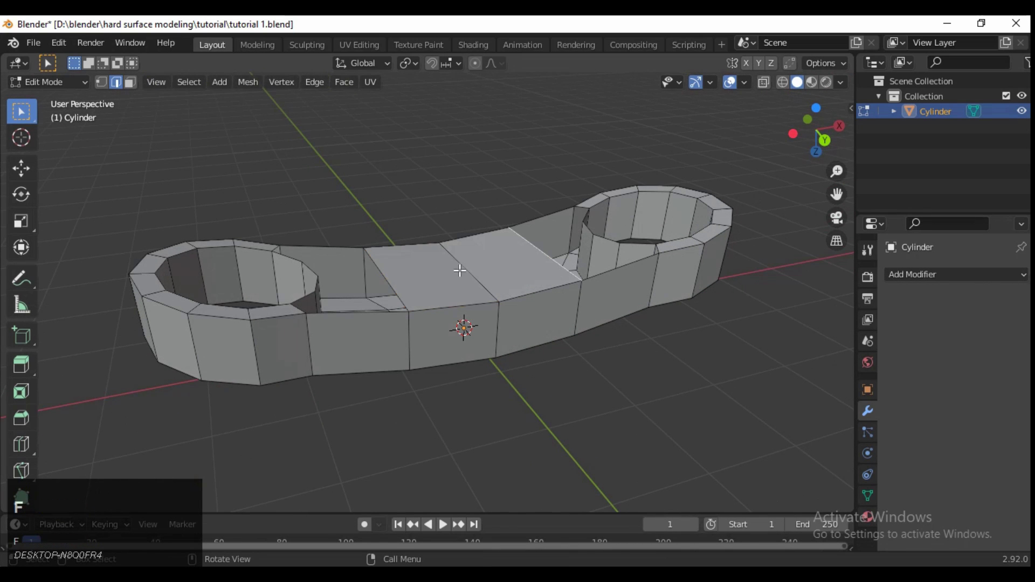
{"action": "key", "text": "ctrl+z"}
Add a lengthwise loop cut to the two central underside faces, close to one outer wall
{"action": "middle_click_drag", "start_coordinate": [402, 282], "coordinate": [315, 325]}
{"action": "left_click", "coordinate": [799, 122]}
{"action": "key", "text": "ctrl+r"}
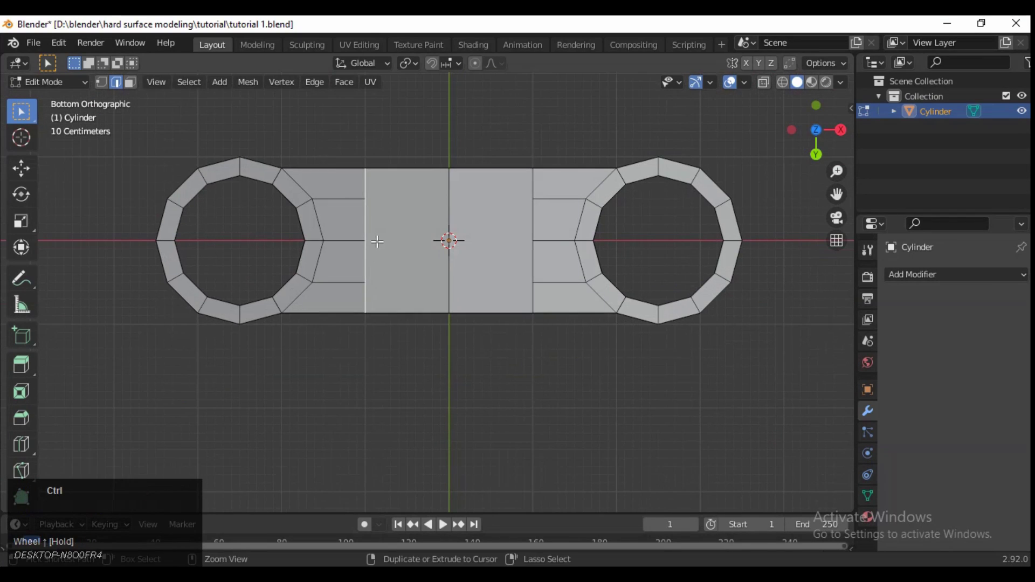
{"action": "left_click", "coordinate": [380, 250]}
{"action": "left_click", "coordinate": [401, 285]}
Fill faces along that outer wall to connect the narrow loop-cut strip to both ring undersides
{"action": "middle_click_drag", "start_coordinate": [401, 286], "coordinate": [467, 250]}
{"action": "scroll", "coordinate": [310, 250], "scroll_direction": "up", "scroll_amount": 5}
{"action": "left_click", "coordinate": [468, 230]}
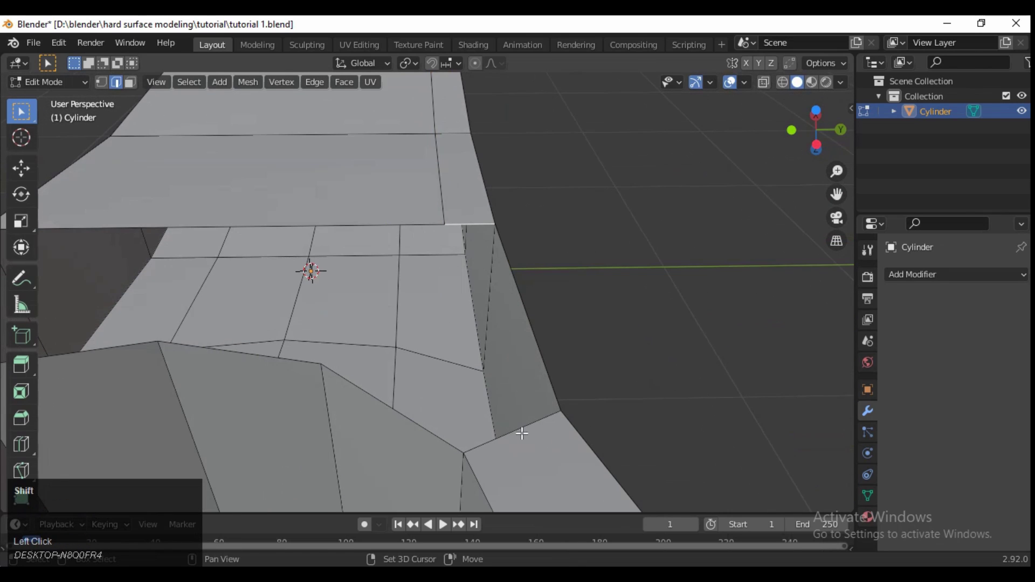
{"action": "key", "text": "f"}
{"action": "scroll", "coordinate": [490, 285], "scroll_direction": "down", "scroll_amount": 6}
{"action": "middle_click_drag", "start_coordinate": [490, 285], "coordinate": [354, 405]}
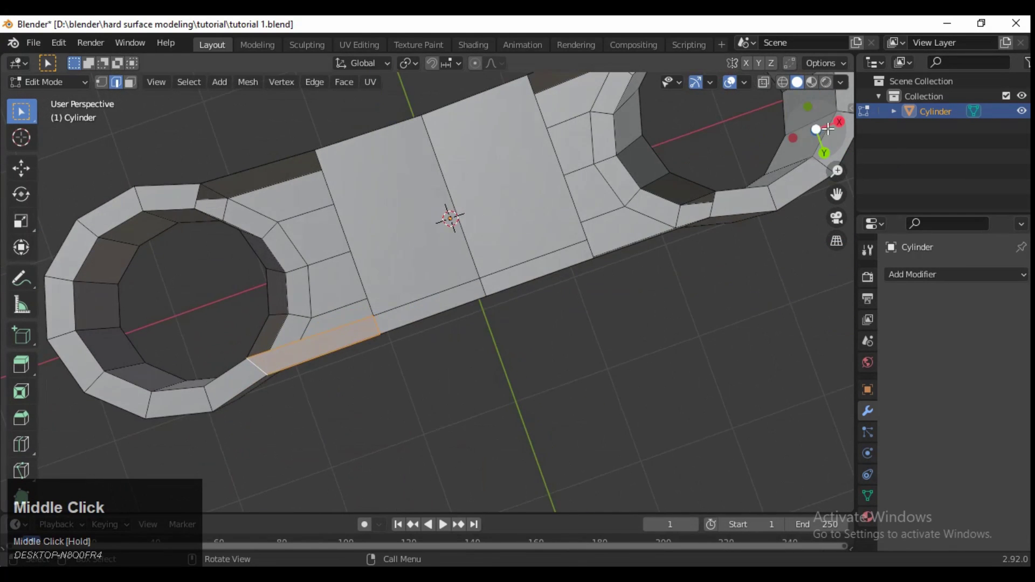
{"action": "left_click", "coordinate": [815, 151]}
{"action": "left_click", "coordinate": [816, 127]}
{"action": "scroll", "coordinate": [557, 302], "scroll_direction": "up", "scroll_amount": 3}
{"action": "scroll", "coordinate": [666, 303], "scroll_direction": "down", "scroll_amount": 2}
{"action": "middle_click_drag", "start_coordinate": [616, 313], "coordinate": [726, 419], "text": "shift"}
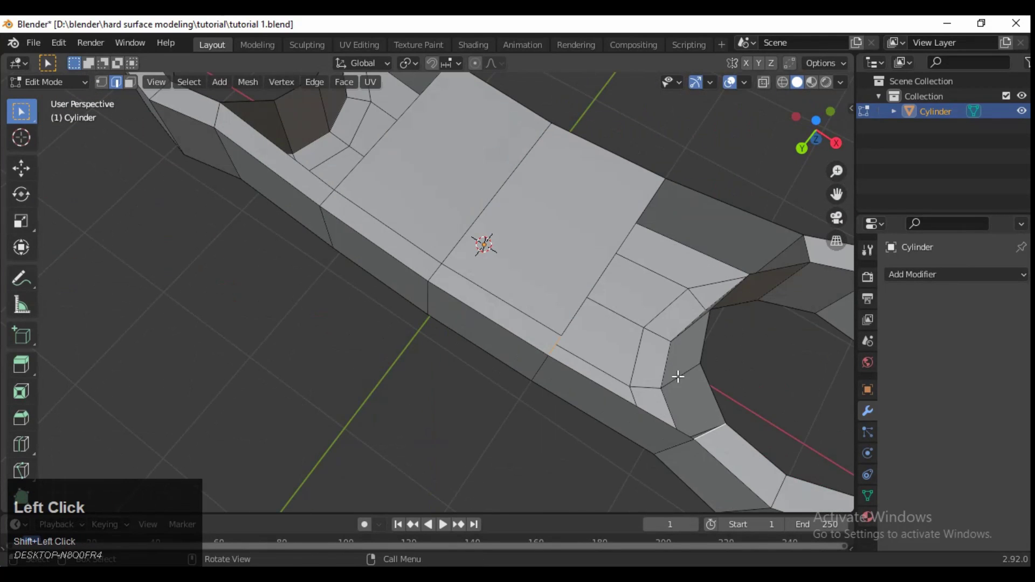
{"action": "middle_click_drag", "start_coordinate": [649, 325], "coordinate": [507, 219]}
Symmetrize the whole mesh across its lengthwise middle so both sides of the underside match
{"action": "key", "text": "a"}
{"action": "left_click", "coordinate": [249, 83]}
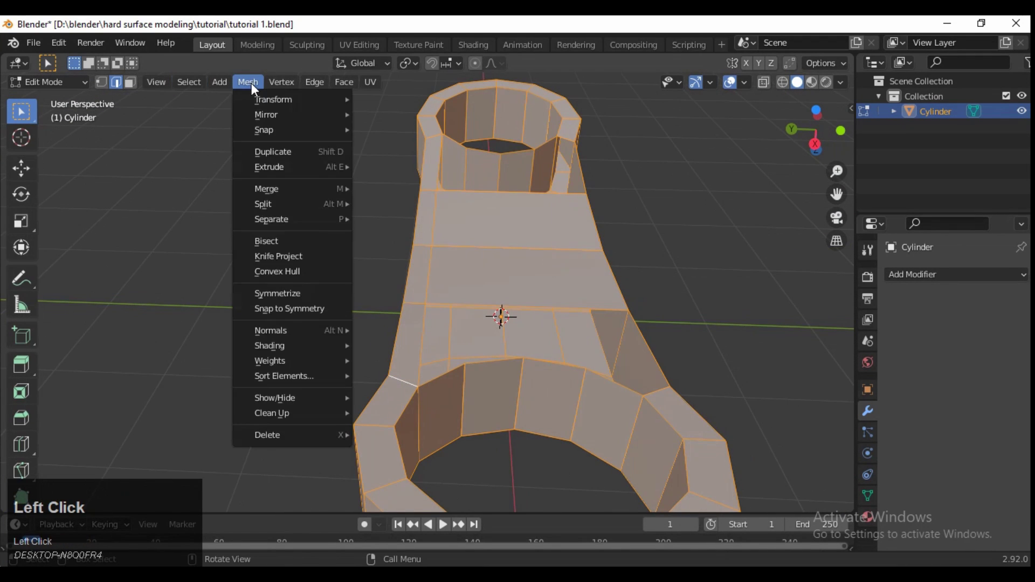
{"action": "left_click", "coordinate": [299, 294]}
{"action": "left_click", "coordinate": [195, 478]}
{"action": "left_click", "coordinate": [195, 409]}
{"action": "middle_click_drag", "start_coordinate": [289, 242], "coordinate": [404, 281]}
Add two lengthwise loop cuts through the central underside faces, one on each side of the middle line
{"action": "left_click", "coordinate": [382, 183]}
{"action": "middle_click_drag", "start_coordinate": [382, 182], "coordinate": [482, 327]}
{"action": "left_click", "coordinate": [453, 229]}
{"action": "key", "text": "ctrl+r"}
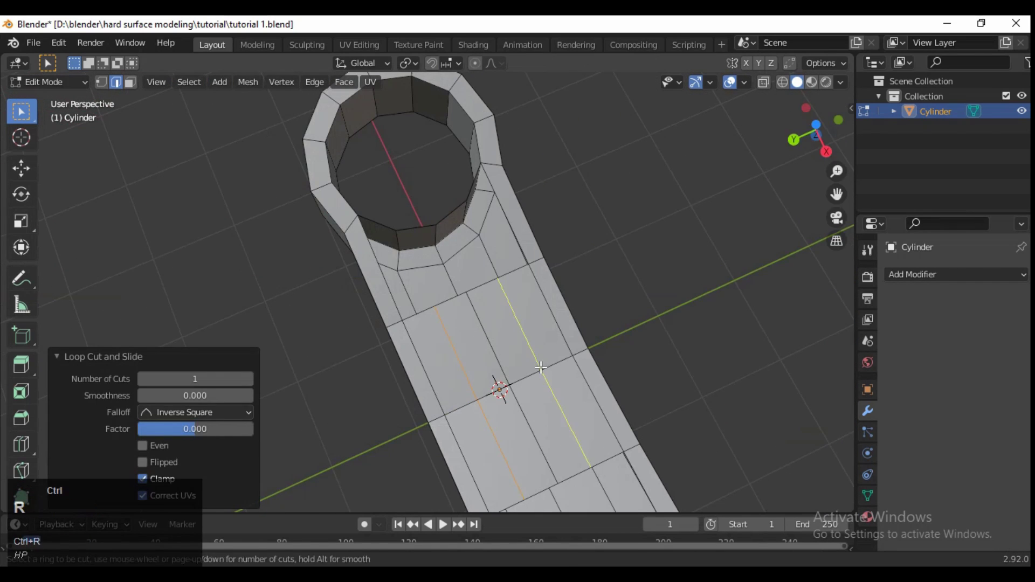
{"action": "left_click", "coordinate": [448, 296]}
Fill faces between the central underside cuts and the inner walls of both ring ends
{"action": "left_click", "coordinate": [430, 251], "text": "shift"}
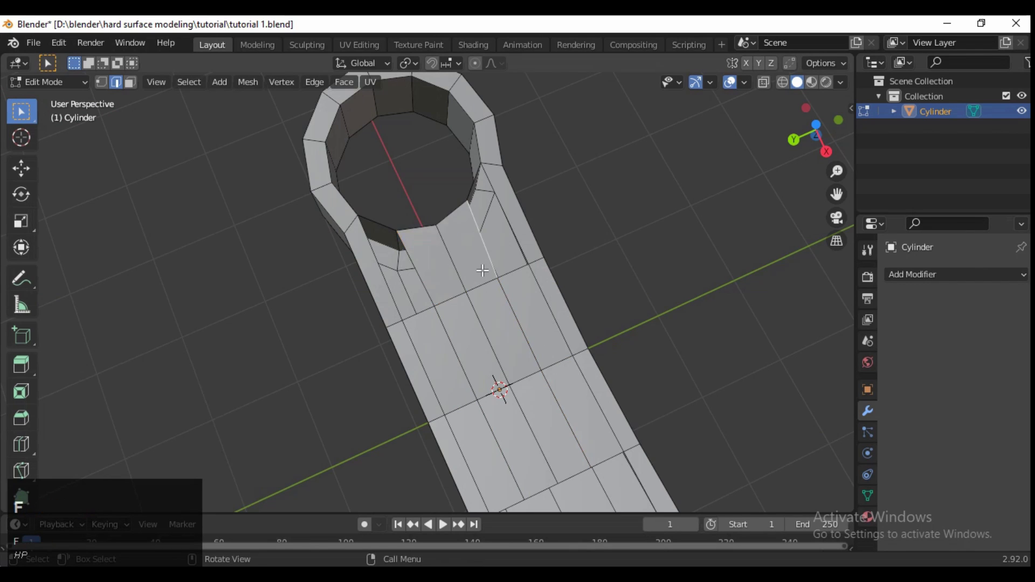
{"action": "scroll", "coordinate": [483, 270], "scroll_direction": "down", "scroll_amount": 3}
{"action": "middle_click_drag", "start_coordinate": [483, 270], "coordinate": [432, 330]}
{"action": "scroll", "coordinate": [368, 286], "scroll_direction": "up", "scroll_amount": 4}
{"action": "key", "text": "ctrl+z"}
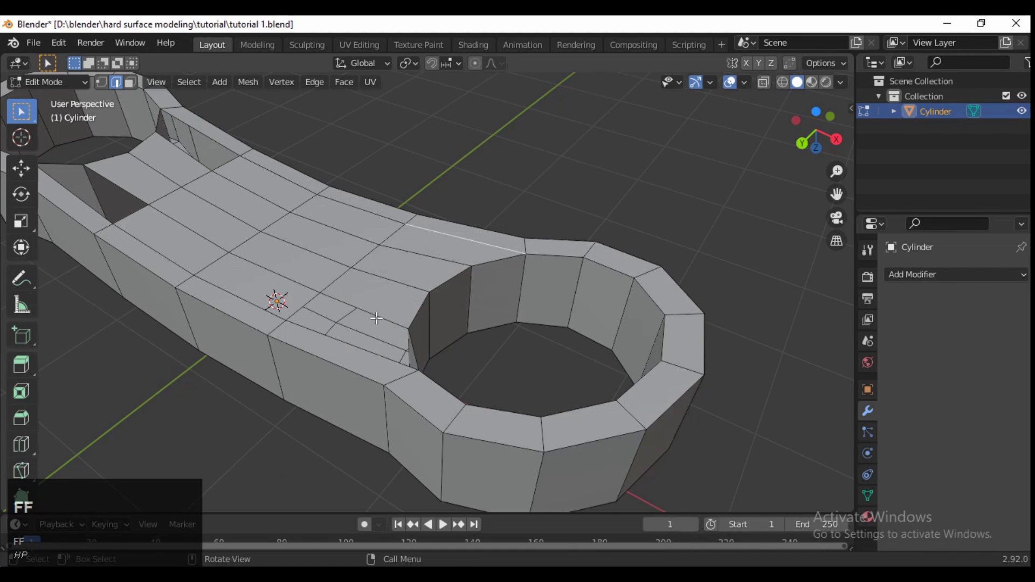
{"action": "middle_click_drag", "start_coordinate": [268, 256], "coordinate": [430, 293]}
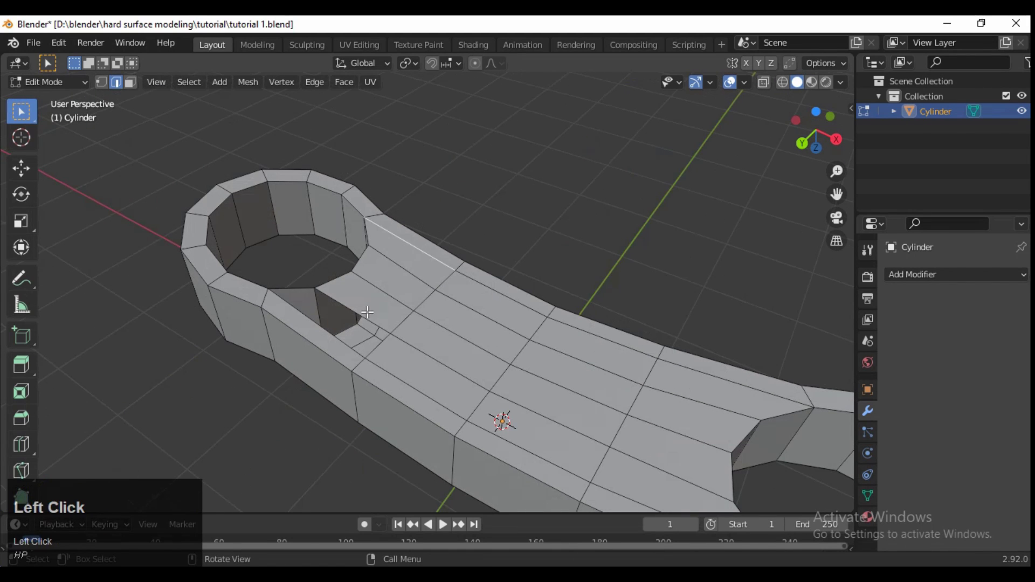
Extrude the outer rim face loop of the underside straight down to form a lower wall
{"action": "key", "text": "3"}
{"action": "left_click", "coordinate": [276, 311], "text": "alt"}
{"action": "middle_click_drag", "start_coordinate": [276, 312], "coordinate": [732, 153]}
{"action": "left_click", "coordinate": [815, 131]}
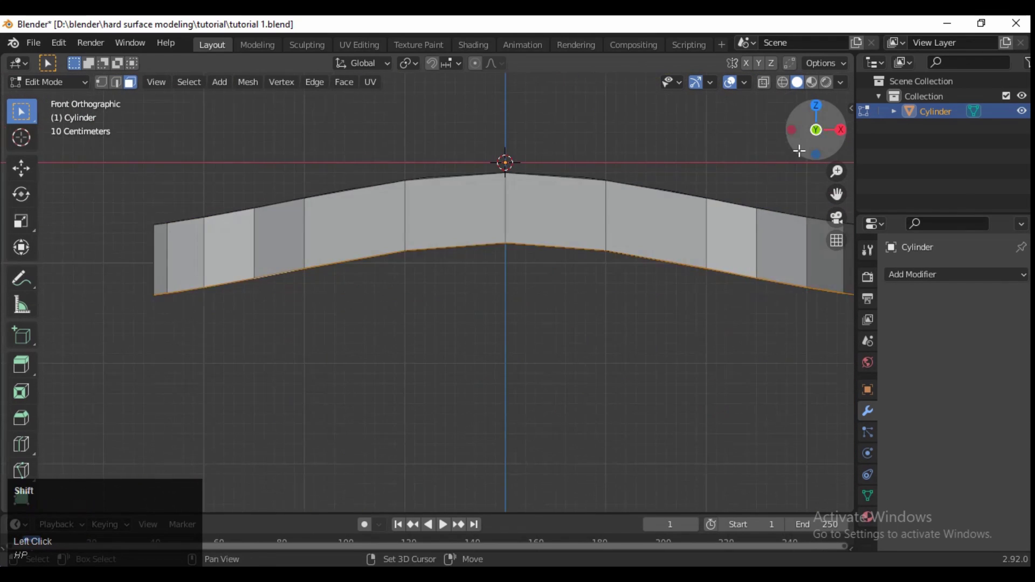
{"action": "middle_click_drag", "start_coordinate": [569, 224], "coordinate": [504, 211], "text": "shift"}
{"action": "right_click", "coordinate": [485, 303]}
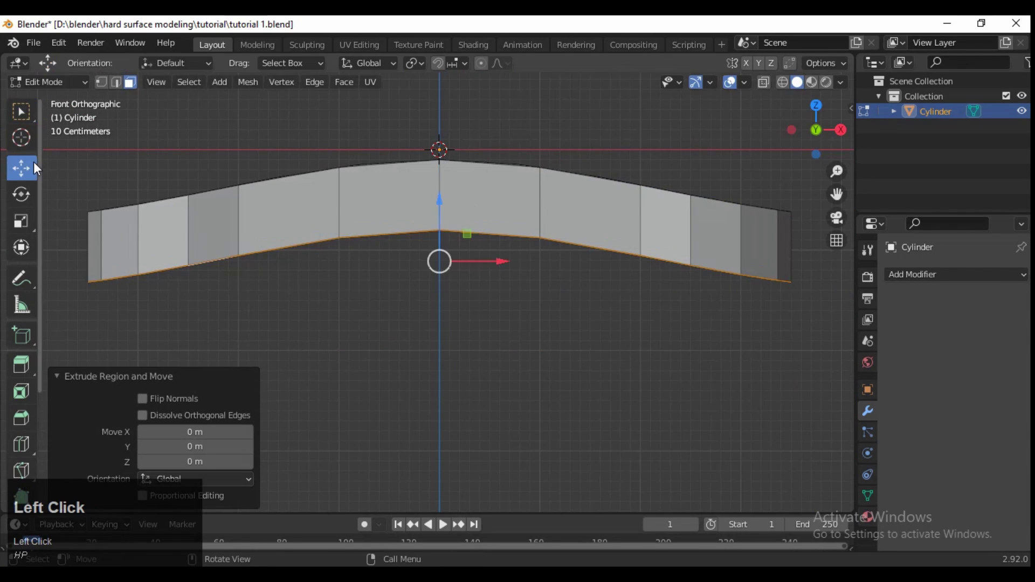
{"action": "left_click_drag", "start_coordinate": [438, 200], "coordinate": [451, 286]}
Flatten the bottom of the extruded rim by scaling it along the Z axis
{"action": "middle_click_drag", "start_coordinate": [451, 287], "coordinate": [495, 245]}
{"action": "left_click", "coordinate": [842, 125]}
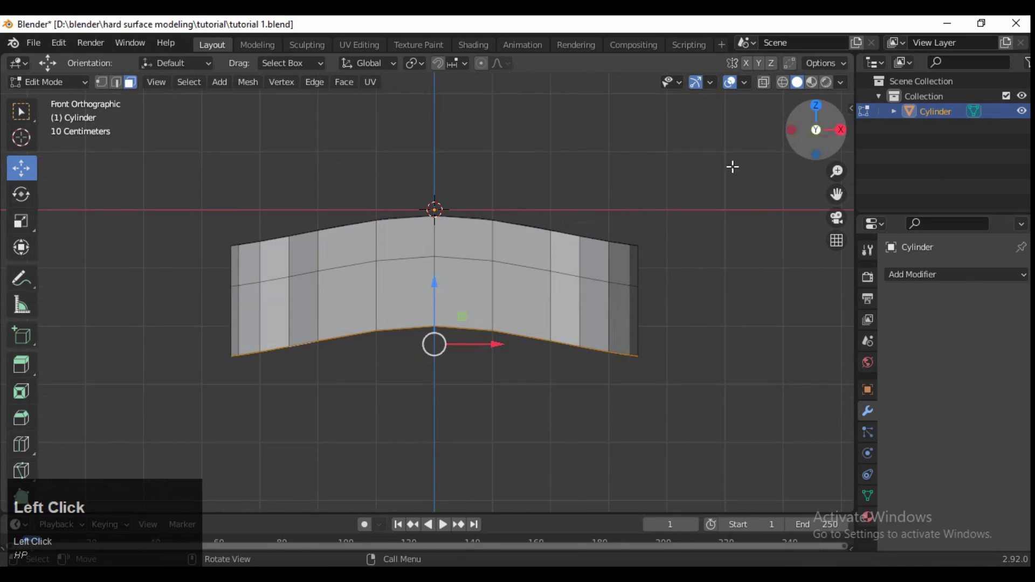
{"action": "middle_click_drag", "start_coordinate": [345, 251], "coordinate": [332, 218], "text": "shift"}
{"action": "left_click", "coordinate": [21, 222]}
{"action": "left_click_drag", "start_coordinate": [459, 254], "coordinate": [441, 288]}
{"action": "left_click_drag", "start_coordinate": [438, 246], "coordinate": [435, 312], "text": "ctrl"}
Add a horizontal loop cut halfway up the outside of the lower wall
{"action": "middle_click_drag", "start_coordinate": [434, 313], "coordinate": [389, 184]}
{"action": "scroll", "coordinate": [359, 261], "scroll_direction": "down", "scroll_amount": 2}
{"action": "middle_click_drag", "start_coordinate": [359, 262], "coordinate": [455, 201]}
{"action": "scroll", "coordinate": [478, 203], "scroll_direction": "up", "scroll_amount": 4}
{"action": "scroll", "coordinate": [347, 215], "scroll_direction": "down", "scroll_amount": 1}
{"action": "left_click_drag", "start_coordinate": [477, 234], "coordinate": [443, 273]}
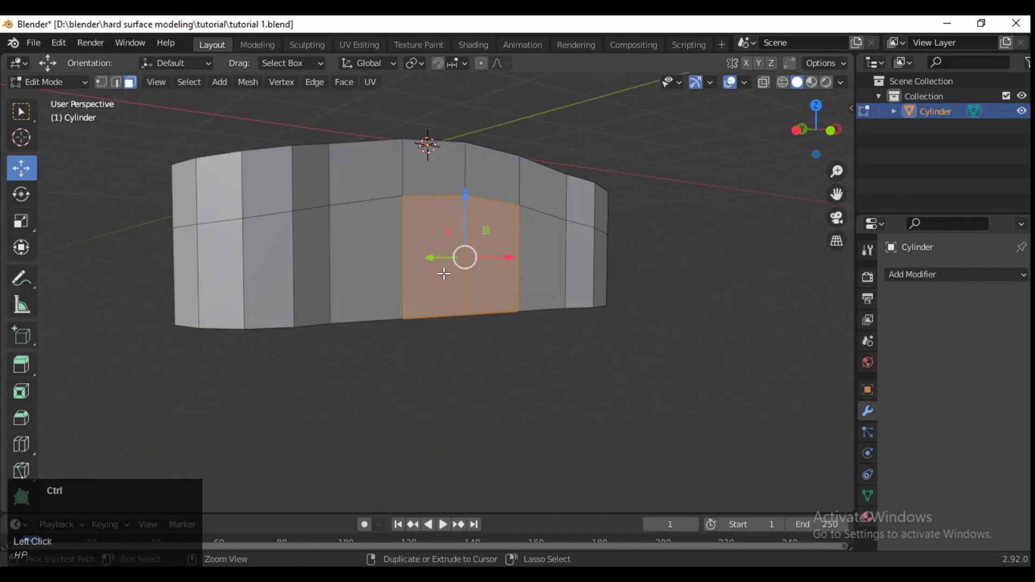
{"action": "key", "text": "ctrl+r"}
{"action": "left_click", "coordinate": [444, 273]}
{"action": "right_click", "coordinate": [446, 268]}
{"action": "middle_click_drag", "start_coordinate": [446, 268], "coordinate": [398, 250]}
{"action": "key", "text": "3"}
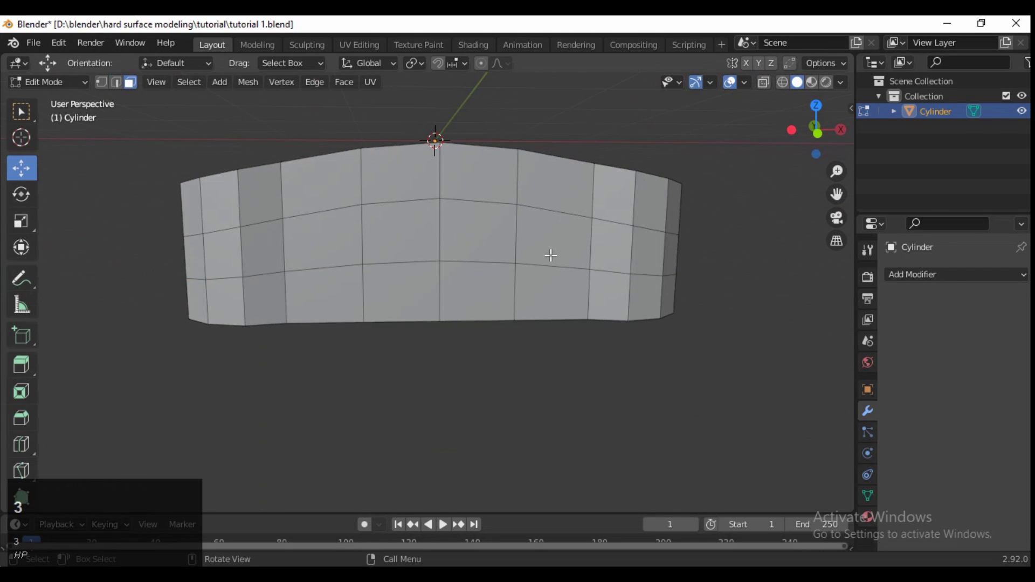
Add a matching horizontal loop cut halfway up the inside of the lower wall
{"action": "middle_click_drag", "start_coordinate": [550, 254], "coordinate": [550, 187]}
{"action": "key", "text": "ctrl+r"}
{"action": "left_click", "coordinate": [417, 311]}
{"action": "right_click", "coordinate": [417, 311]}
{"action": "middle_click_drag", "start_coordinate": [417, 311], "coordinate": [469, 270]}
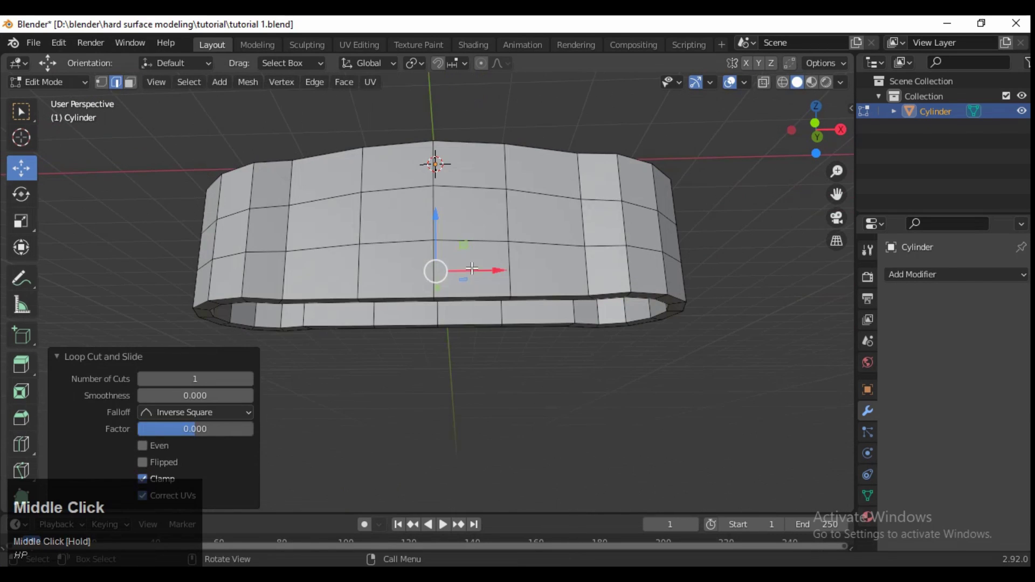
Select the central faces of the lower walls through the mesh in front view and inset them about 0.18 m
{"action": "key", "text": "3"}
{"action": "left_click_drag", "start_coordinate": [469, 270], "coordinate": [410, 216]}
{"action": "left_click", "coordinate": [812, 122]}
{"action": "scroll", "coordinate": [474, 294], "scroll_direction": "up", "scroll_amount": 4}
{"action": "key", "text": "alt+z"}
{"action": "key", "text": "w"}
{"action": "left_click_drag", "start_coordinate": [534, 162], "coordinate": [357, 317]}
{"action": "key", "text": "i"}
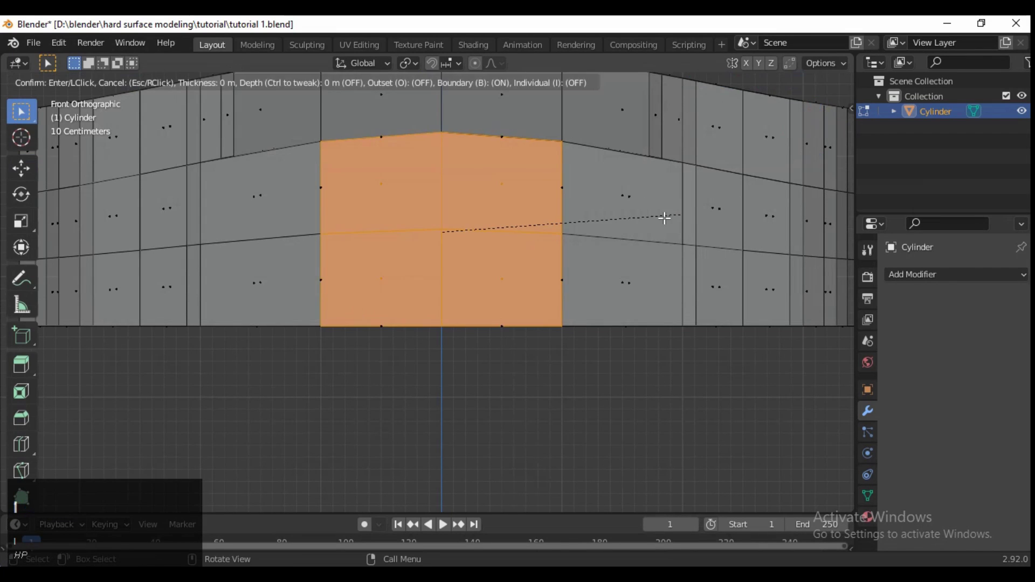
{"action": "left_click", "coordinate": [580, 217]}
Enable the Mesh: LoopTools add-on in the preferences
{"action": "right_click", "coordinate": [458, 237]}
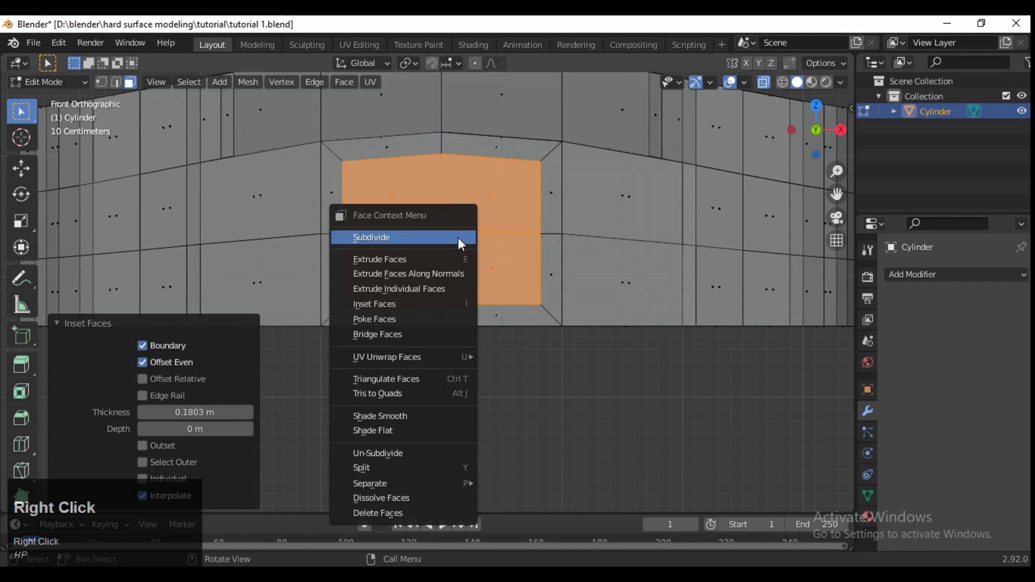
{"action": "left_click", "coordinate": [56, 44]}
{"action": "left_click", "coordinate": [101, 266]}
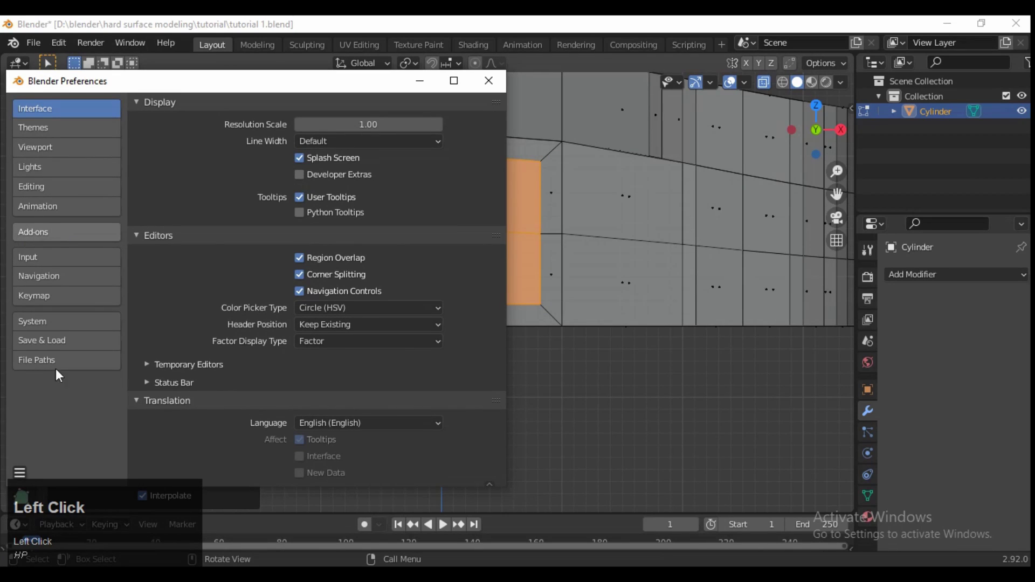
{"action": "left_click", "coordinate": [31, 228]}
{"action": "left_click", "coordinate": [395, 119]}
{"action": "type", "text": "loo"}
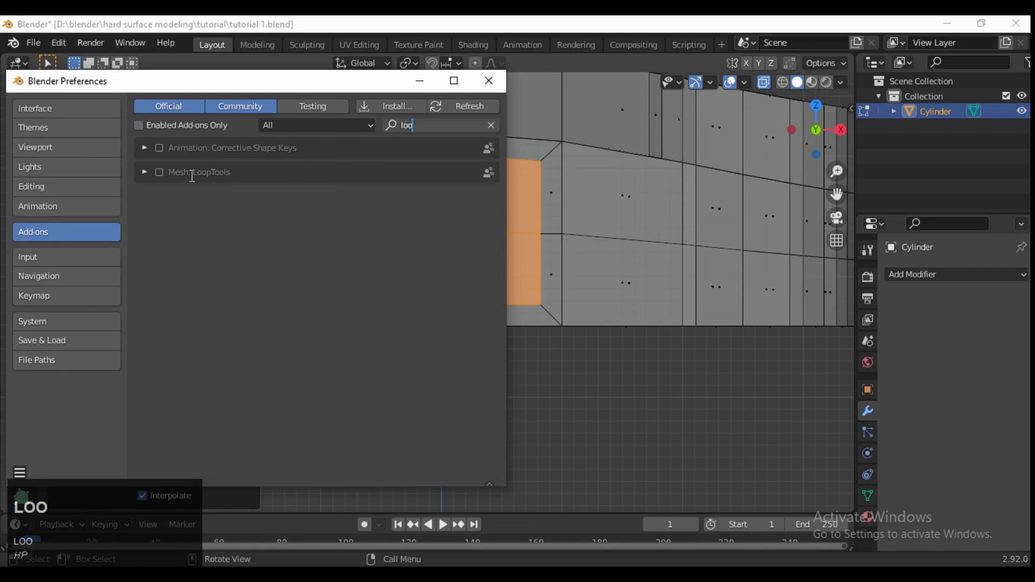
{"action": "left_click", "coordinate": [416, 89]}
Shape the inset wall faces into circles with LoopTools Circle and turn off X-ray
{"action": "right_click", "coordinate": [471, 192]}
{"action": "mouse_move", "coordinate": [475, 173]}
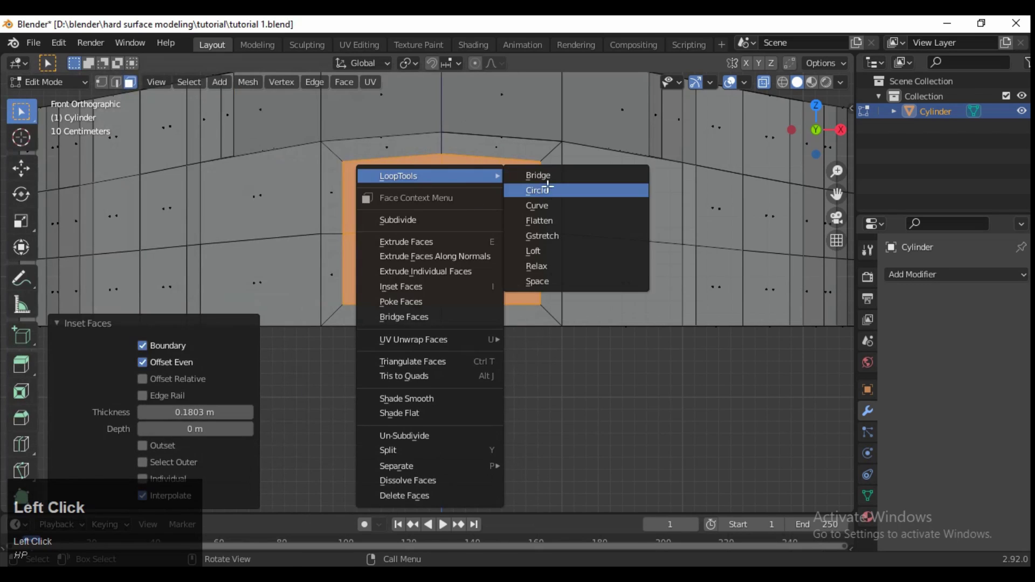
{"action": "left_click", "coordinate": [536, 190]}
{"action": "key", "text": "s"}
{"action": "left_click", "coordinate": [764, 82]}
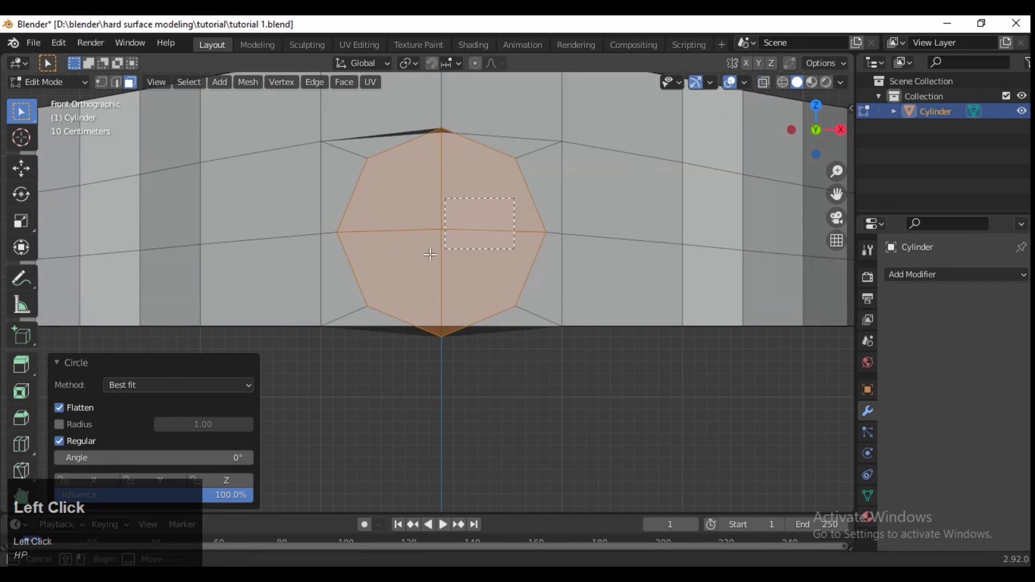
{"action": "key", "text": "s"}
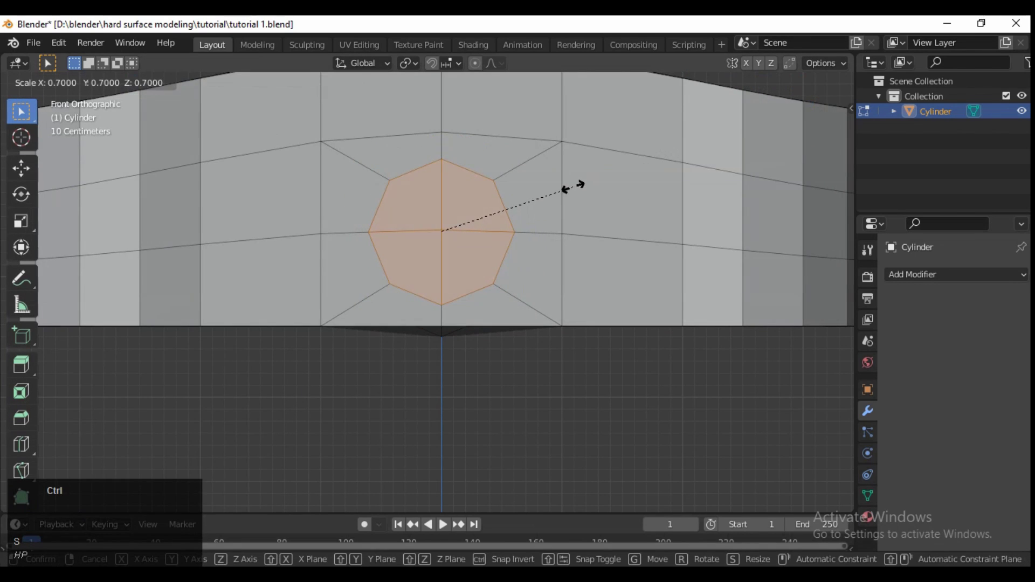
{"action": "left_click", "coordinate": [581, 185]}
{"action": "middle_click_drag", "start_coordinate": [545, 241], "coordinate": [649, 256]}
{"action": "key", "text": "ctrl+z"}
{"action": "key", "text": "s"}
{"action": "right_click", "coordinate": [690, 211]}
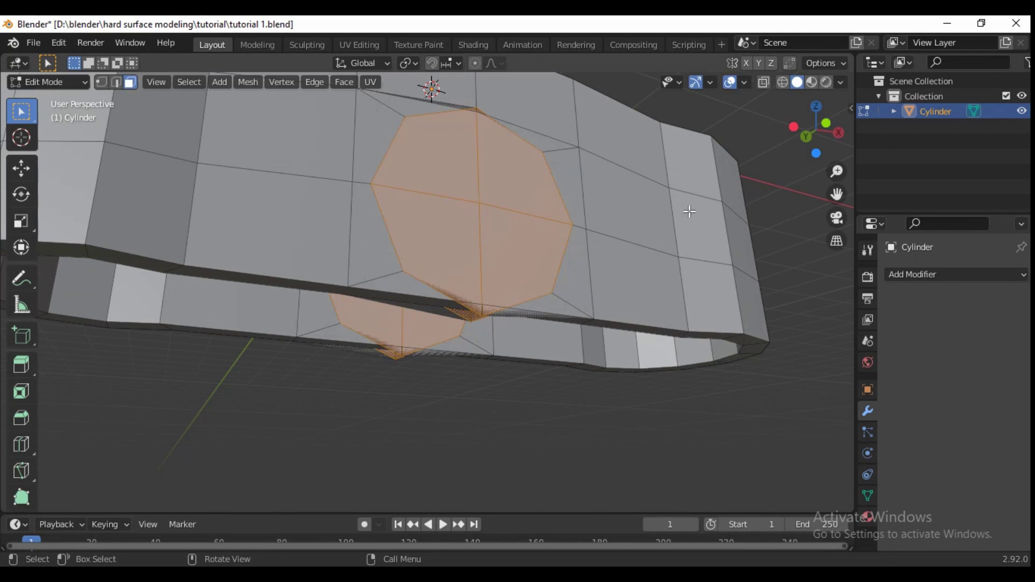
Scale the circular faces to 0.7 in X and Z, keeping the Y direction locked
{"action": "left_click", "coordinate": [838, 133]}
{"action": "left_click", "coordinate": [793, 130]}
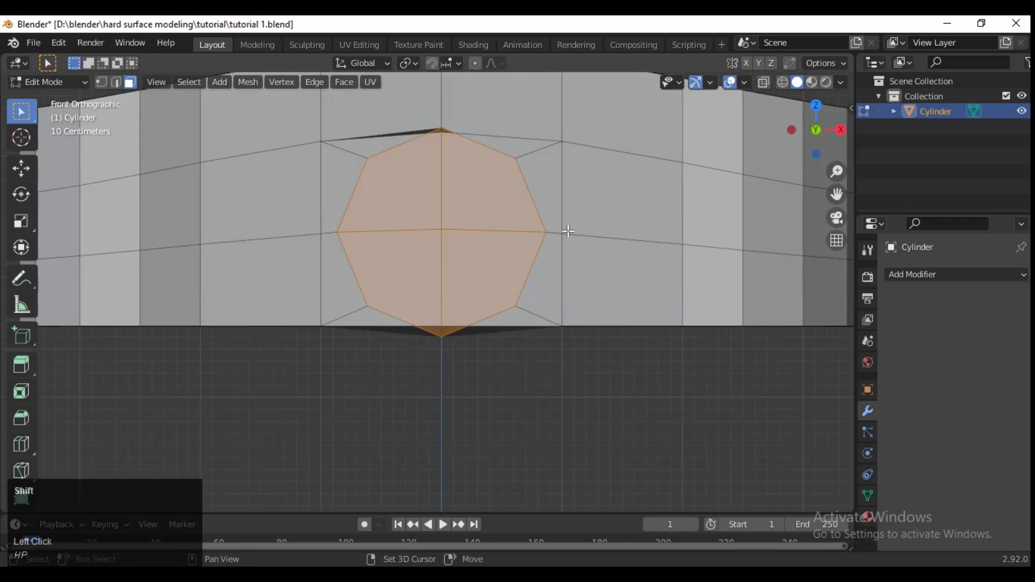
{"action": "middle_click_drag", "start_coordinate": [625, 224], "coordinate": [646, 218], "text": "shift"}
{"action": "key", "text": "s"}
{"action": "key", "text": "shift+y"}
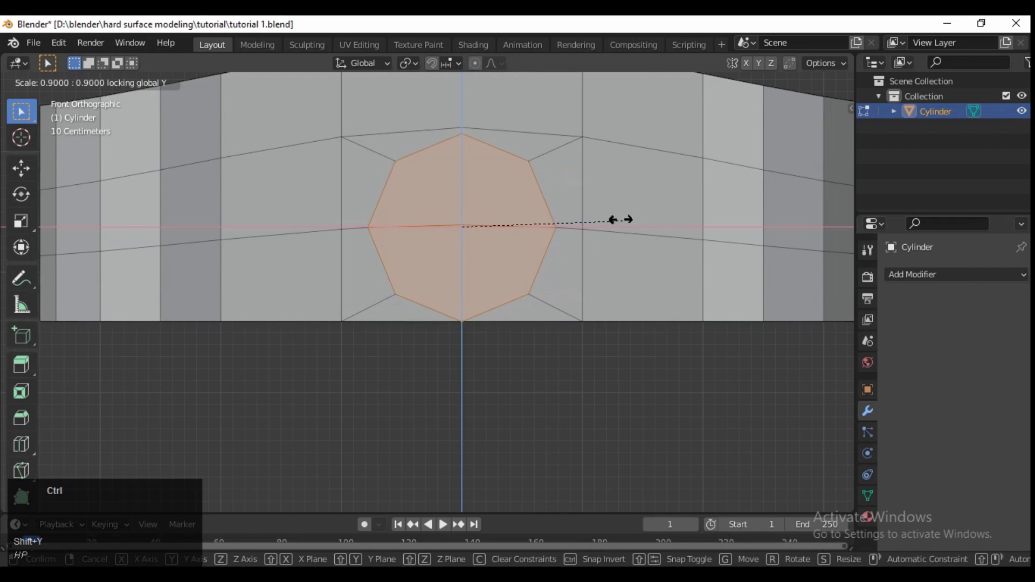
{"action": "left_click", "coordinate": [584, 216]}
Inset the circular faces by about 0.04 m and delete the inner faces to open the side holes
{"action": "middle_click_drag", "start_coordinate": [430, 209], "coordinate": [489, 273]}
{"action": "scroll", "coordinate": [493, 194], "scroll_direction": "down", "scroll_amount": 2}
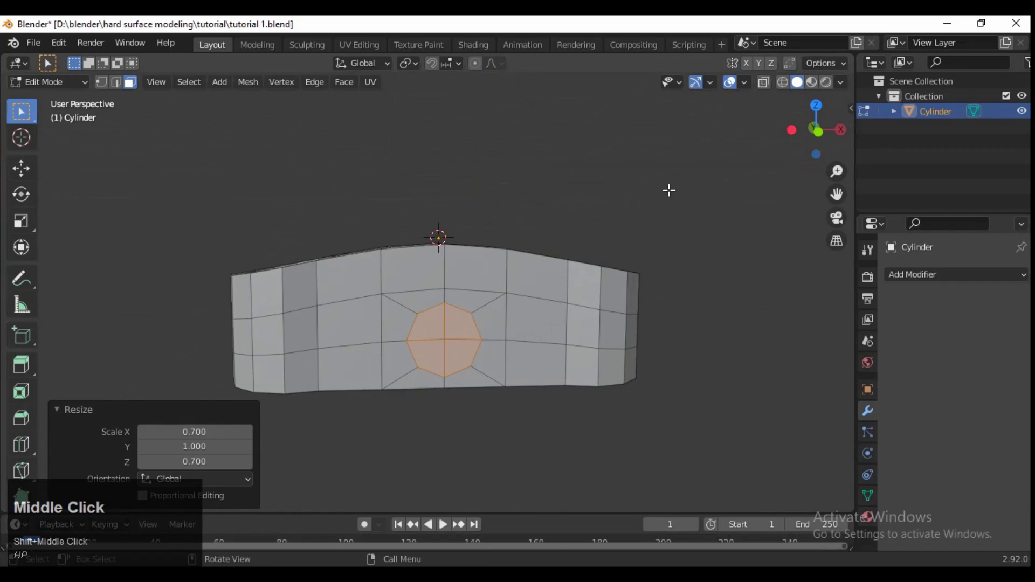
{"action": "left_click", "coordinate": [820, 133]}
{"action": "scroll", "coordinate": [562, 187], "scroll_direction": "up", "scroll_amount": 4}
{"action": "key", "text": "i"}
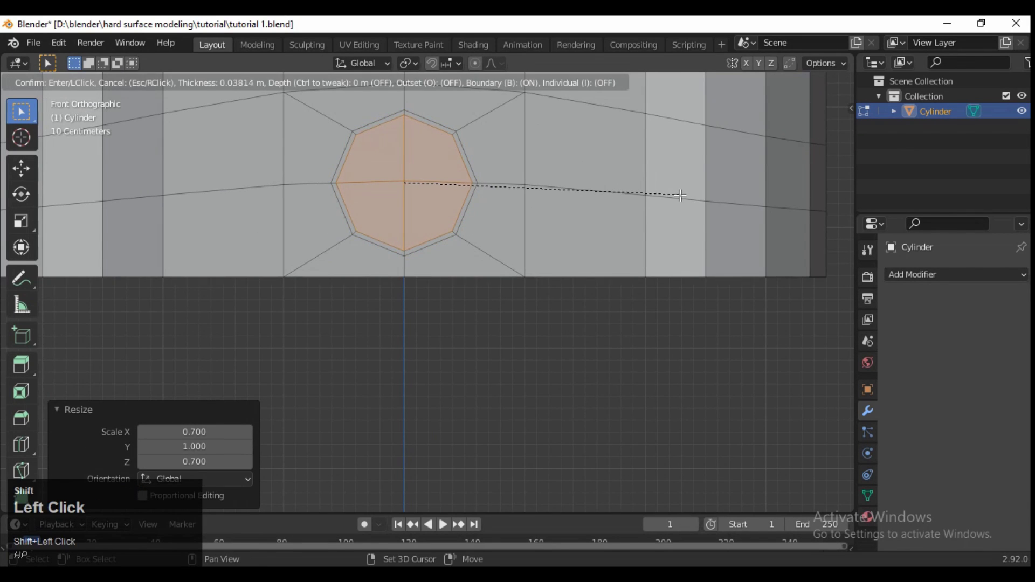
{"action": "left_click", "coordinate": [680, 195]}
{"action": "key", "text": "x"}
{"action": "left_click", "coordinate": [426, 155]}
Bridge the hole edges of the two inner walls with LoopTools to form a tunnel across the link
{"action": "middle_click_drag", "start_coordinate": [426, 155], "coordinate": [441, 184]}
{"action": "scroll", "coordinate": [420, 178], "scroll_direction": "up", "scroll_amount": 2}
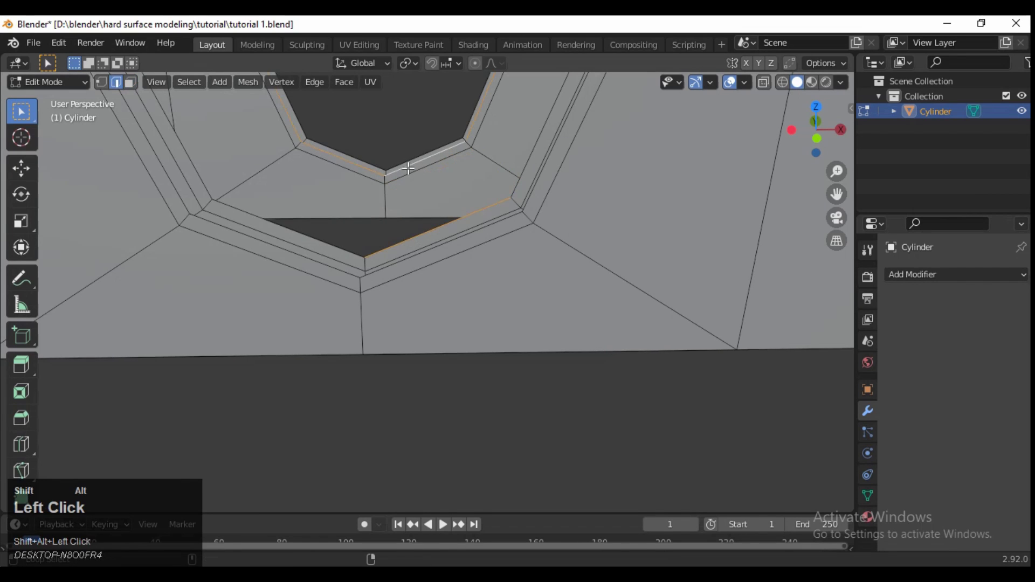
{"action": "right_click", "coordinate": [340, 248]}
{"action": "mouse_move", "coordinate": [348, 99]}
{"action": "left_click", "coordinate": [404, 99]}
{"action": "middle_click_drag", "start_coordinate": [407, 176], "coordinate": [333, 284], "text": "shift"}
{"action": "scroll", "coordinate": [333, 284], "scroll_direction": "up", "scroll_amount": 4}
{"action": "scroll", "coordinate": [218, 221], "scroll_direction": "down", "scroll_amount": 2}
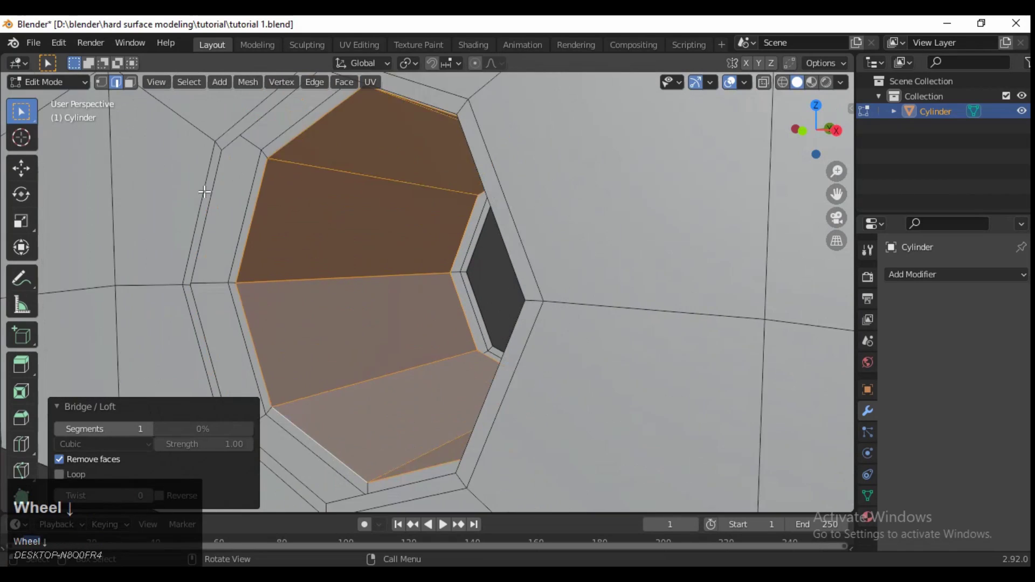
Close the gap between the outer wall's hole edge and the tunnel on one side with LoopTools Loft
{"action": "left_click", "coordinate": [261, 198]}
{"action": "left_click", "coordinate": [261, 198], "text": "alt"}
{"action": "right_click", "coordinate": [316, 100]}
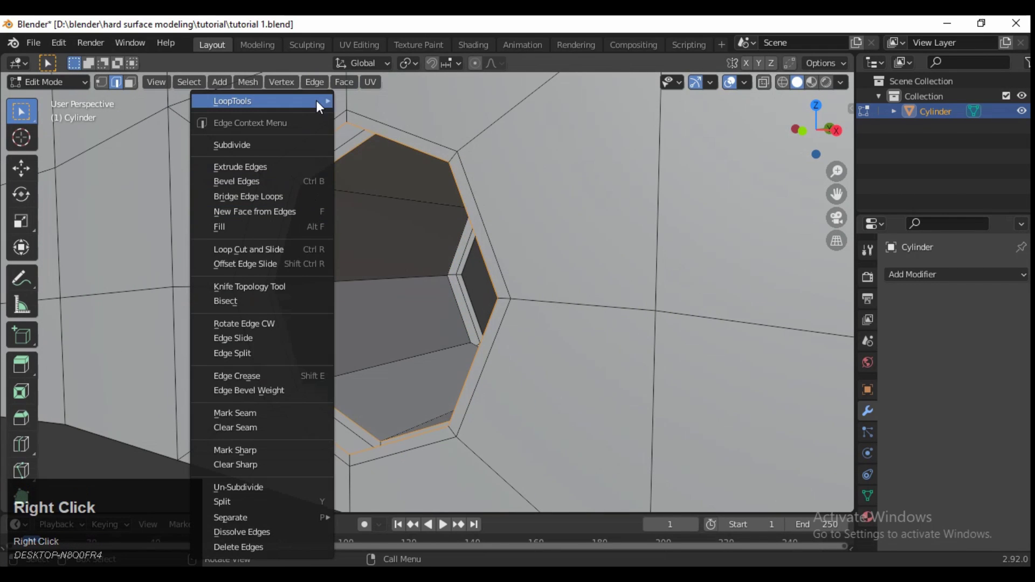
{"action": "mouse_move", "coordinate": [318, 101]}
{"action": "left_click", "coordinate": [391, 176]}
{"action": "left_click", "coordinate": [347, 282]}
Loft the outer wall's hole edge to the tunnel on the opposite side of the link
{"action": "middle_click_drag", "start_coordinate": [346, 282], "coordinate": [638, 272]}
{"action": "scroll", "coordinate": [638, 273], "scroll_direction": "up", "scroll_amount": 6}
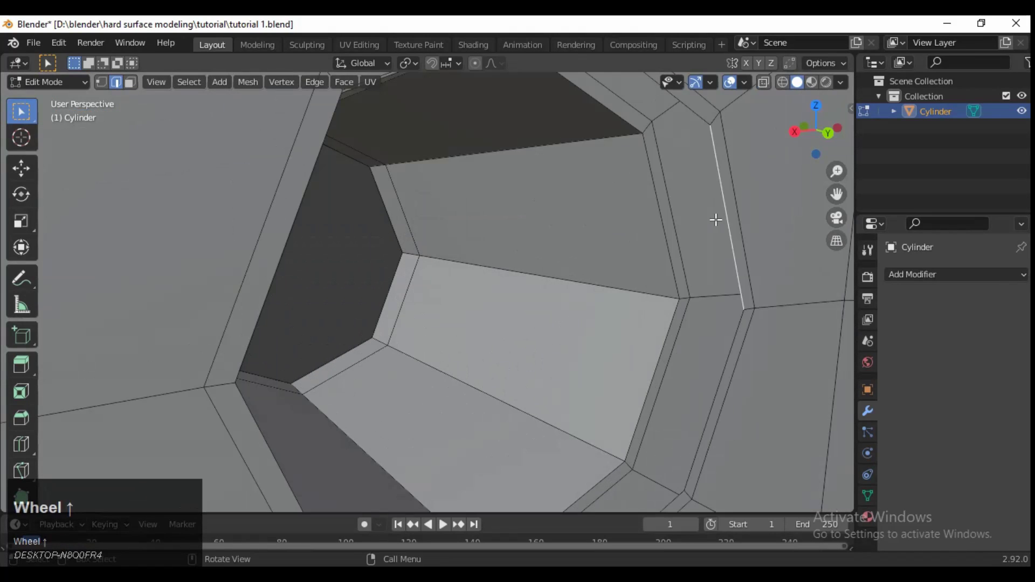
{"action": "right_click", "coordinate": [612, 219]}
{"action": "mouse_move", "coordinate": [621, 99]}
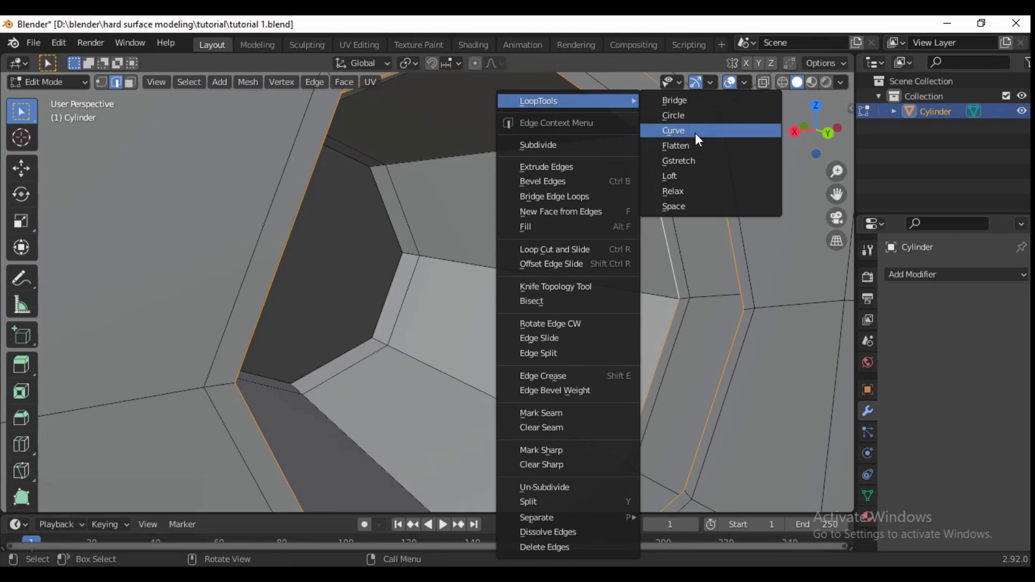
{"action": "left_click", "coordinate": [682, 176]}
{"action": "scroll", "coordinate": [600, 172], "scroll_direction": "down", "scroll_amount": 5}
{"action": "middle_click_drag", "start_coordinate": [407, 116], "coordinate": [335, 312]}
{"action": "scroll", "coordinate": [334, 312], "scroll_direction": "up", "scroll_amount": 4}
{"action": "left_click", "coordinate": [822, 131]}
{"action": "left_click", "coordinate": [286, 230], "text": "alt"}
{"action": "middle_click_drag", "start_coordinate": [286, 230], "coordinate": [401, 265]}
{"action": "right_click", "coordinate": [403, 267]}
{"action": "key", "text": "s"}
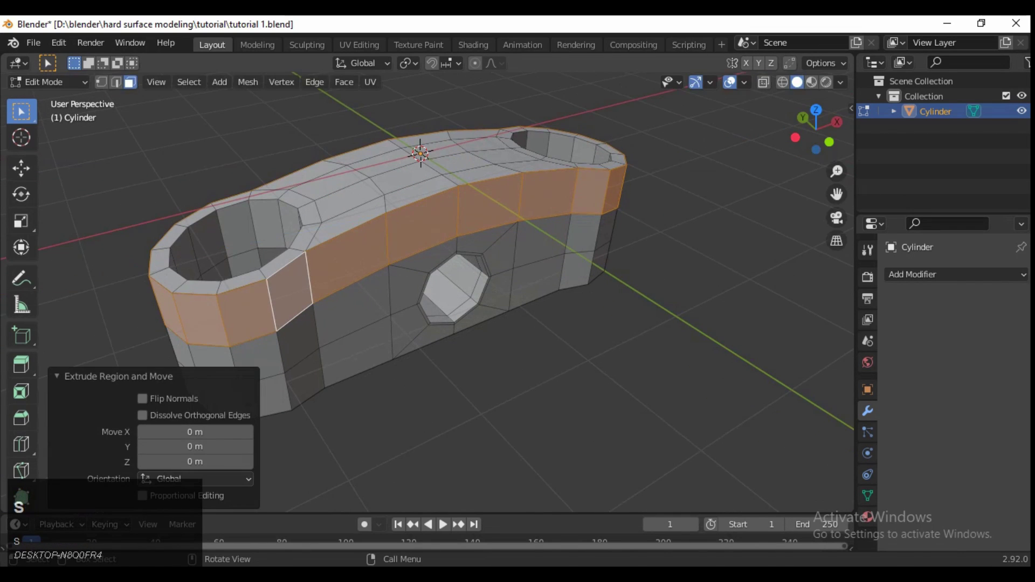
{"action": "right_click", "coordinate": [431, 300]}
{"action": "key", "text": "ctrl+z"}
{"action": "key", "text": "ctrl+z"}
Extrude the upper band of outer side faces outward along its normals by 0.2 m
{"action": "left_click", "coordinate": [386, 237], "text": "alt"}
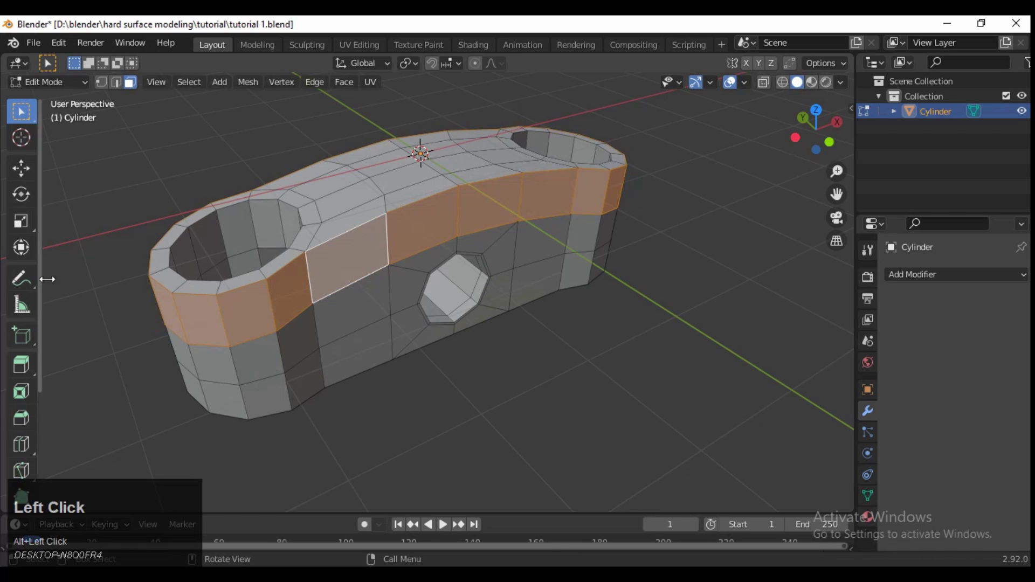
{"action": "left_click_drag", "start_coordinate": [35, 370], "coordinate": [108, 430]}
{"action": "left_click_drag", "start_coordinate": [342, 221], "coordinate": [321, 213]}
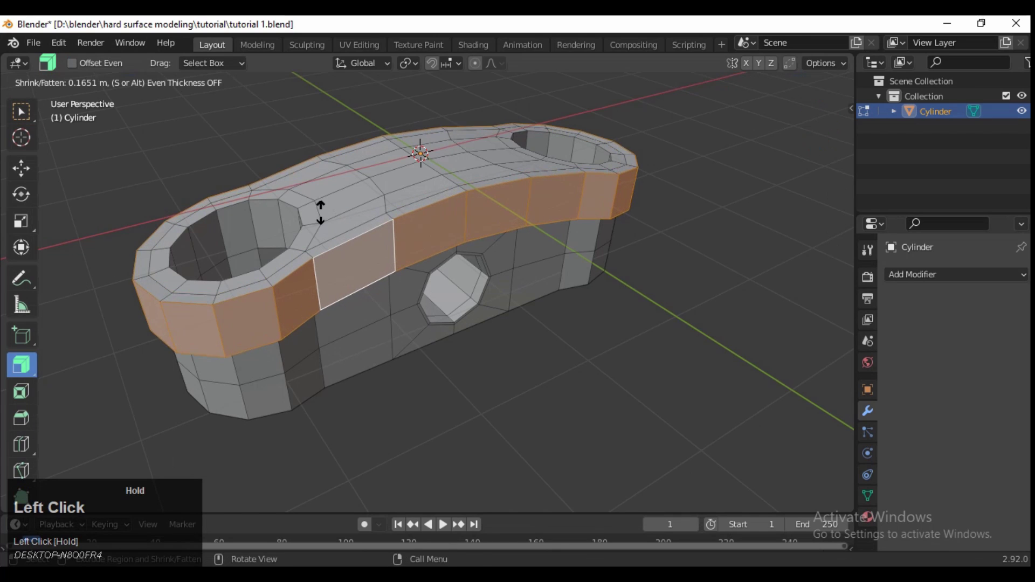
{"action": "left_click_drag", "start_coordinate": [374, 184], "coordinate": [372, 188]}
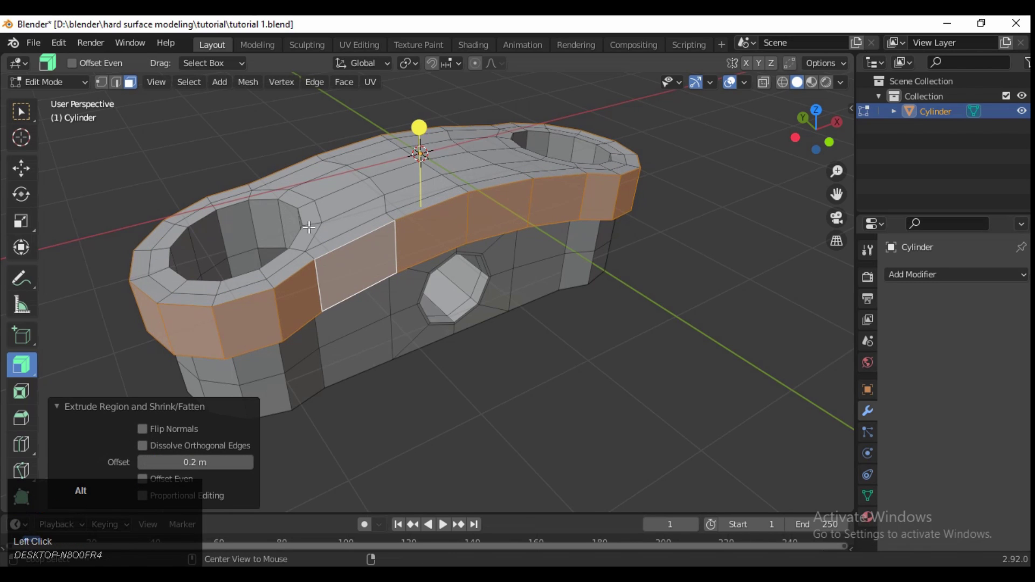
Select the top faces around the ring ends and extrude them upward into raised collars
{"action": "left_click", "coordinate": [309, 227], "text": "alt"}
{"action": "middle_click_drag", "start_coordinate": [323, 232], "coordinate": [437, 252]}
{"action": "key", "text": "e"}
{"action": "right_click", "coordinate": [437, 249]}
{"action": "left_click_drag", "start_coordinate": [435, 159], "coordinate": [441, 128]}
{"action": "left_click", "coordinate": [837, 136]}
{"action": "middle_click_drag", "start_coordinate": [399, 208], "coordinate": [296, 251]}
{"action": "key", "text": "Tab"}
{"action": "scroll", "coordinate": [501, 216], "scroll_direction": "down", "scroll_amount": 4}
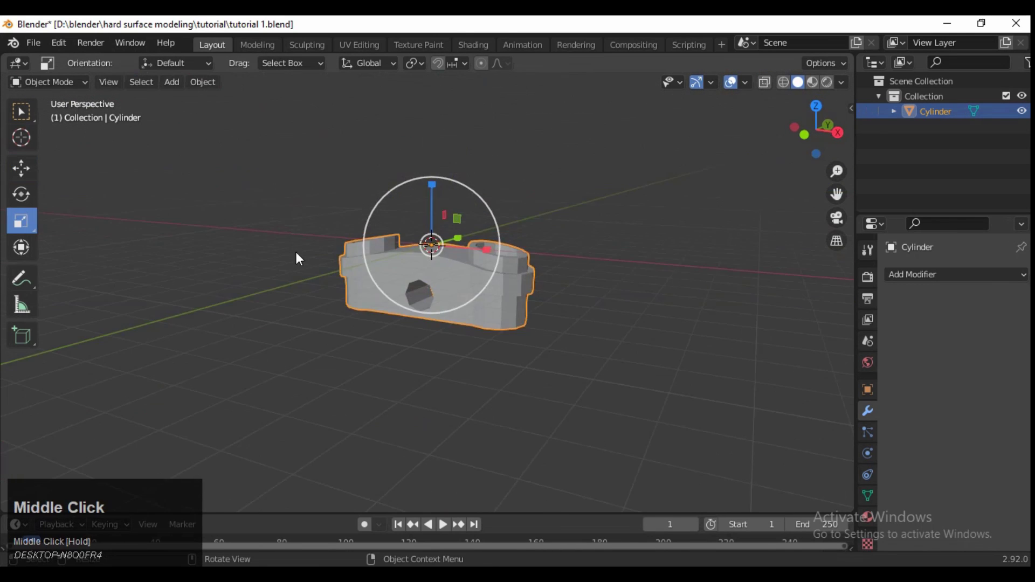
{"action": "left_click", "coordinate": [296, 251]}
{"action": "scroll", "coordinate": [378, 272], "scroll_direction": "up", "scroll_amount": 5}
{"action": "key", "text": "Tab"}
Add a loop cut around the side hole, slid close to its rim with a factor of 0.7
{"action": "middle_click_drag", "start_coordinate": [482, 306], "coordinate": [527, 258]}
{"action": "scroll", "coordinate": [527, 259], "scroll_direction": "up", "scroll_amount": 5}
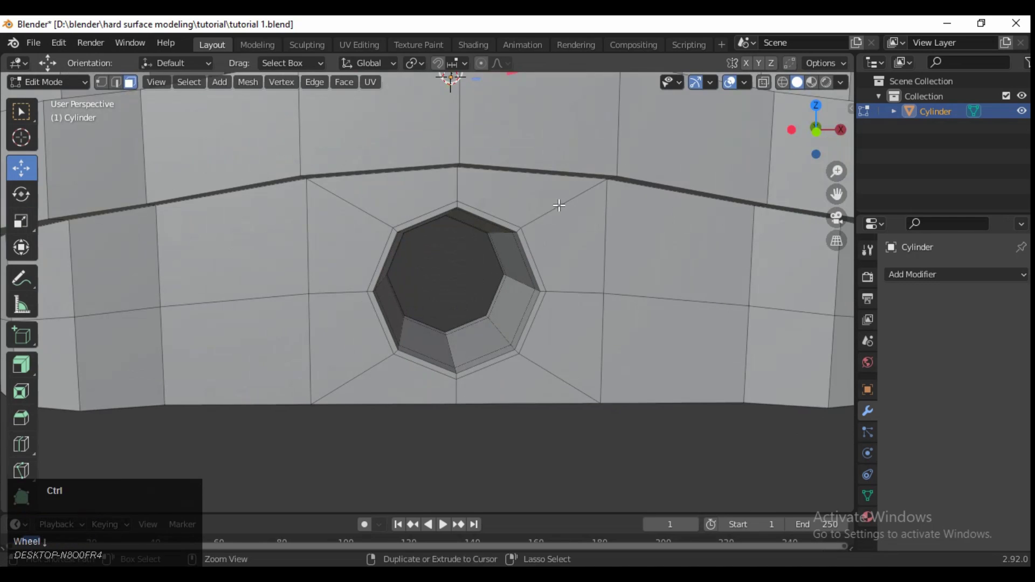
{"action": "key", "text": "ctrl+r"}
{"action": "left_click", "coordinate": [527, 222]}
{"action": "left_click", "coordinate": [528, 221]}
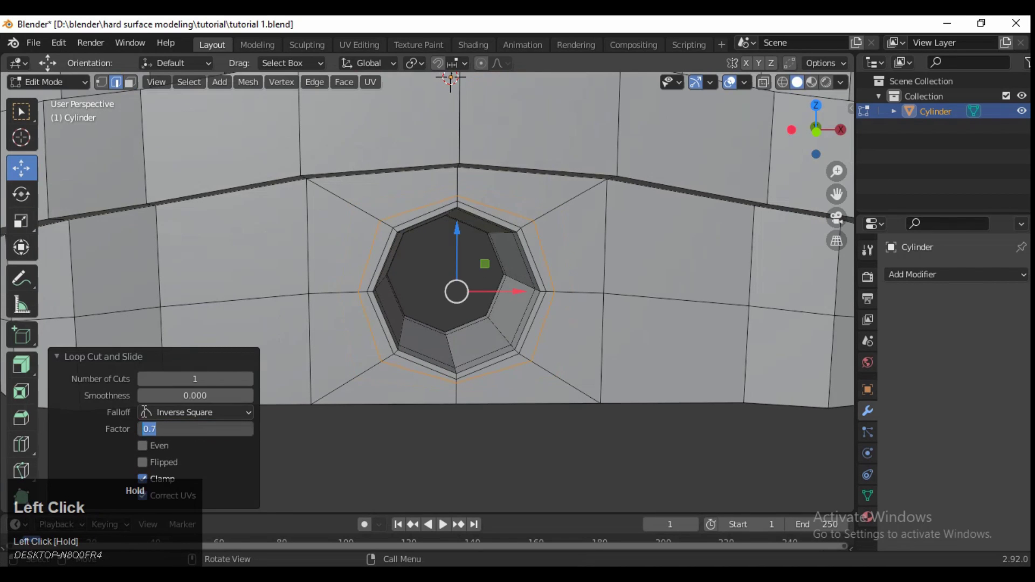
Add loop cuts around the hole on the opposite wall, one just outside and one just inside its rim, with a factor of 0.8
{"action": "middle_click_drag", "start_coordinate": [431, 262], "coordinate": [747, 255]}
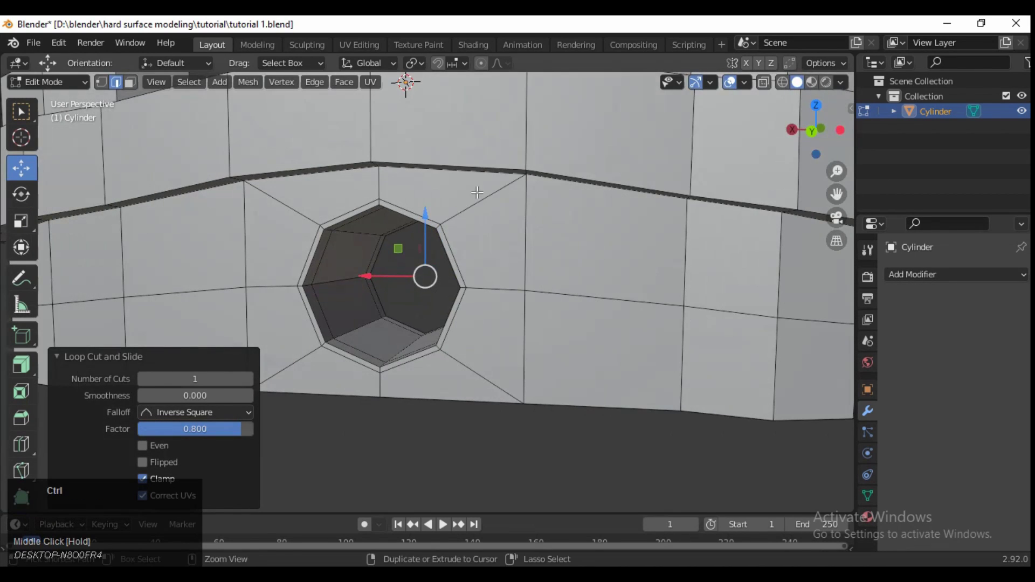
{"action": "key", "text": "ctrl+r"}
{"action": "left_click", "coordinate": [478, 193]}
{"action": "left_click", "coordinate": [448, 200], "text": "ctrl"}
{"action": "middle_click_drag", "start_coordinate": [448, 200], "coordinate": [448, 272]}
{"action": "scroll", "coordinate": [410, 302], "scroll_direction": "down", "scroll_amount": 2}
{"action": "middle_click_drag", "start_coordinate": [410, 315], "coordinate": [345, 316]}
{"action": "scroll", "coordinate": [451, 311], "scroll_direction": "up", "scroll_amount": 2}
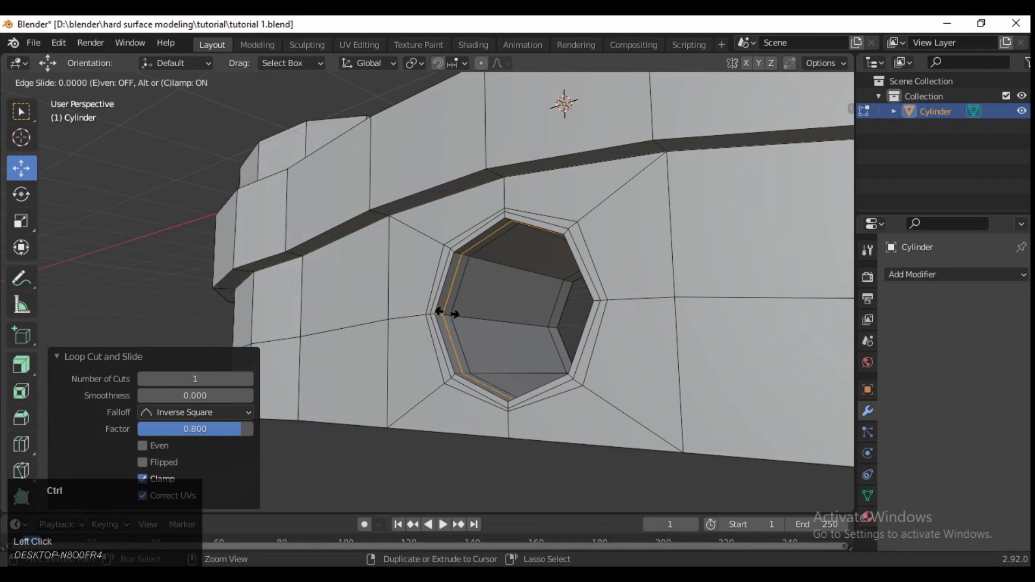
{"action": "scroll", "coordinate": [444, 309], "scroll_direction": "down", "scroll_amount": 2}
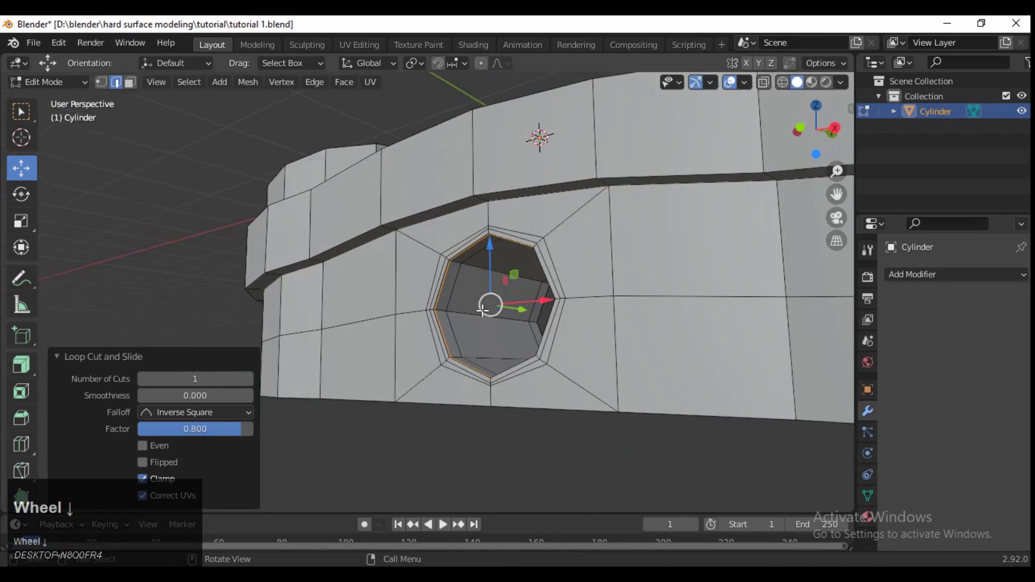
Add a loop cut inside the tunnel, slid close to the other hole's rim with a factor of 0.8
{"action": "middle_click_drag", "start_coordinate": [447, 309], "coordinate": [823, 337]}
{"action": "scroll", "coordinate": [647, 291], "scroll_direction": "up", "scroll_amount": 3}
{"action": "middle_click_drag", "start_coordinate": [472, 237], "coordinate": [809, 212], "text": "shift"}
{"action": "scroll", "coordinate": [609, 306], "scroll_direction": "up", "scroll_amount": 2}
{"action": "middle_click_drag", "start_coordinate": [610, 307], "coordinate": [598, 323]}
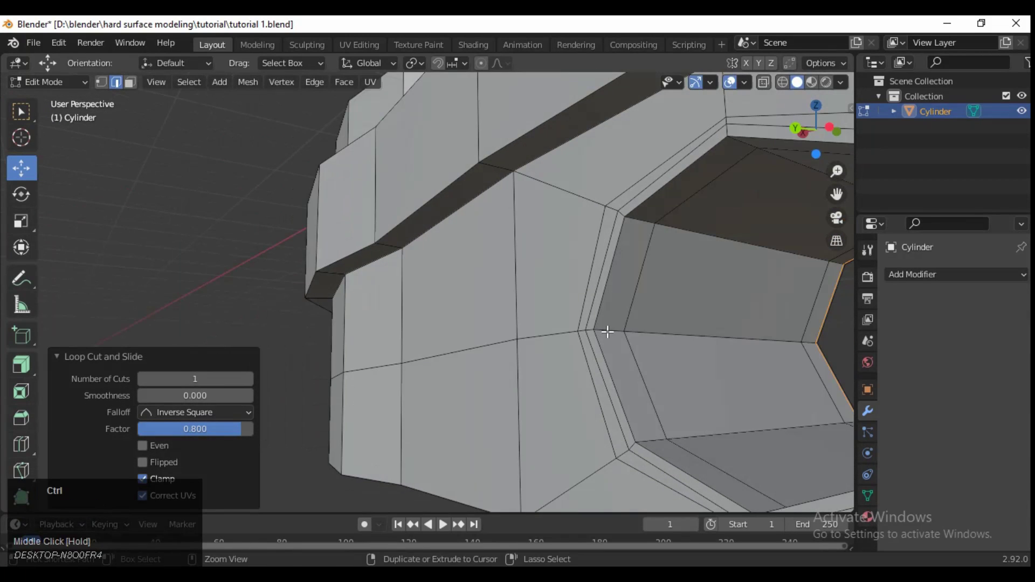
{"action": "key", "text": "ctrl+r"}
{"action": "left_click", "coordinate": [598, 323]}
{"action": "scroll", "coordinate": [598, 323], "scroll_direction": "down", "scroll_amount": 5}
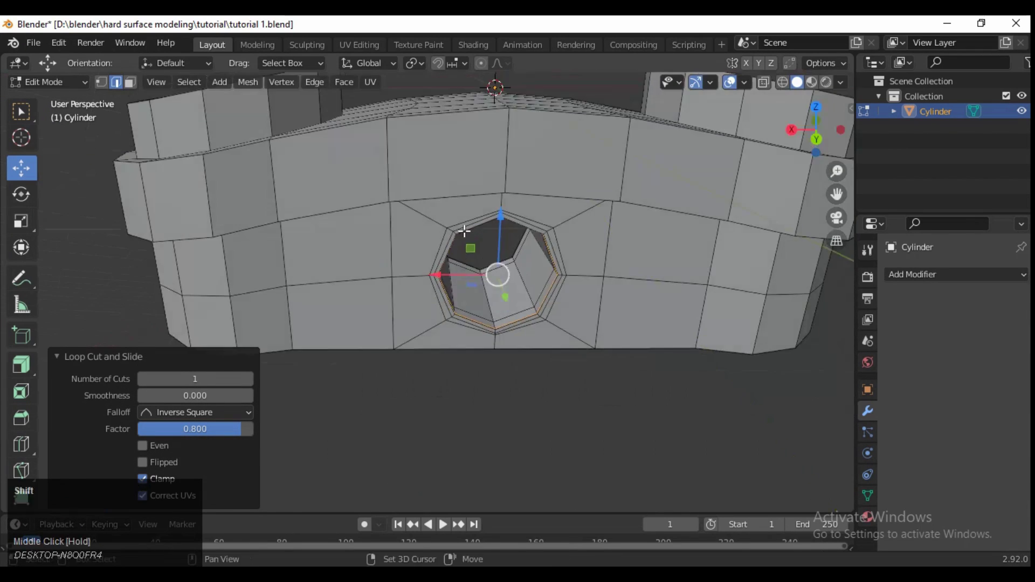
Add loop cuts along the outer band close to its upper and lower edges, sliding the lower one to a factor of -0.7
{"action": "middle_click_drag", "start_coordinate": [493, 273], "coordinate": [492, 280]}
{"action": "key", "text": "ctrl+r"}
{"action": "left_click", "coordinate": [456, 237]}
{"action": "key", "text": "ctrl+r"}
{"action": "left_click", "coordinate": [457, 253]}
{"action": "left_click", "coordinate": [464, 279]}
{"action": "middle_click_drag", "start_coordinate": [464, 278], "coordinate": [394, 325]}
{"action": "key", "text": "ctrl+r"}
{"action": "left_click", "coordinate": [390, 321]}
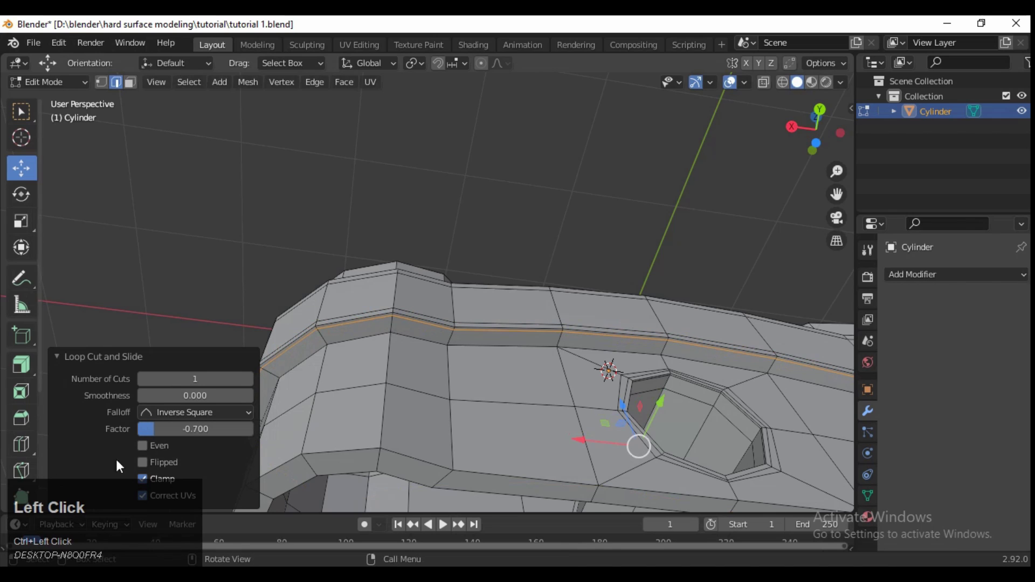
Add loop cuts along the band's underside with a factor of 0.8 and along its top ledge near the outer edge with -0.8
{"action": "middle_click_drag", "start_coordinate": [361, 360], "coordinate": [556, 468]}
{"action": "key", "text": "ctrl+r"}
{"action": "left_click", "coordinate": [451, 330]}
{"action": "left_click", "coordinate": [454, 345]}
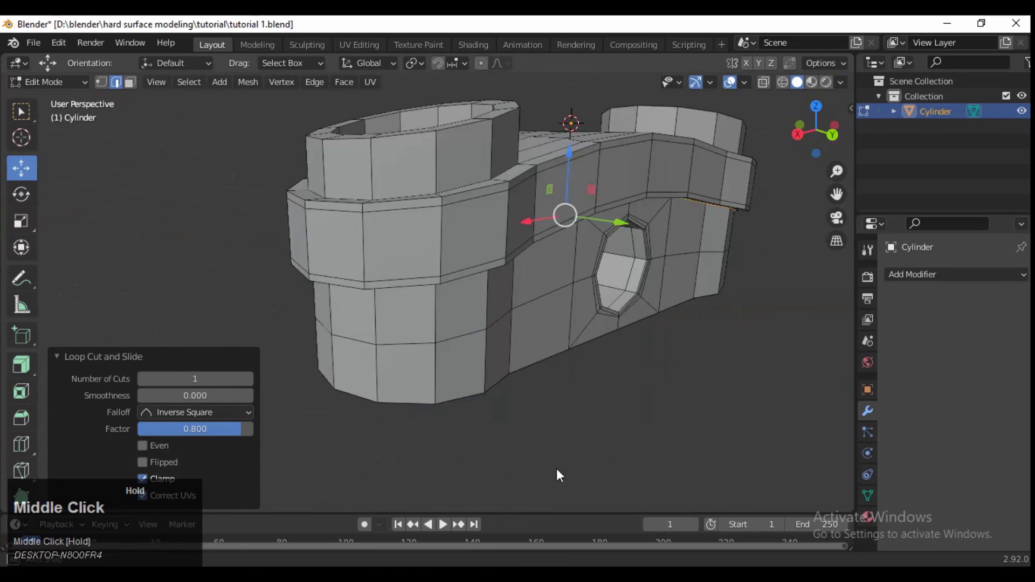
{"action": "scroll", "coordinate": [496, 249], "scroll_direction": "up", "scroll_amount": 5}
{"action": "scroll", "coordinate": [496, 249], "scroll_direction": "down", "scroll_amount": 3}
{"action": "key", "text": "ctrl+r"}
{"action": "left_click", "coordinate": [420, 321]}
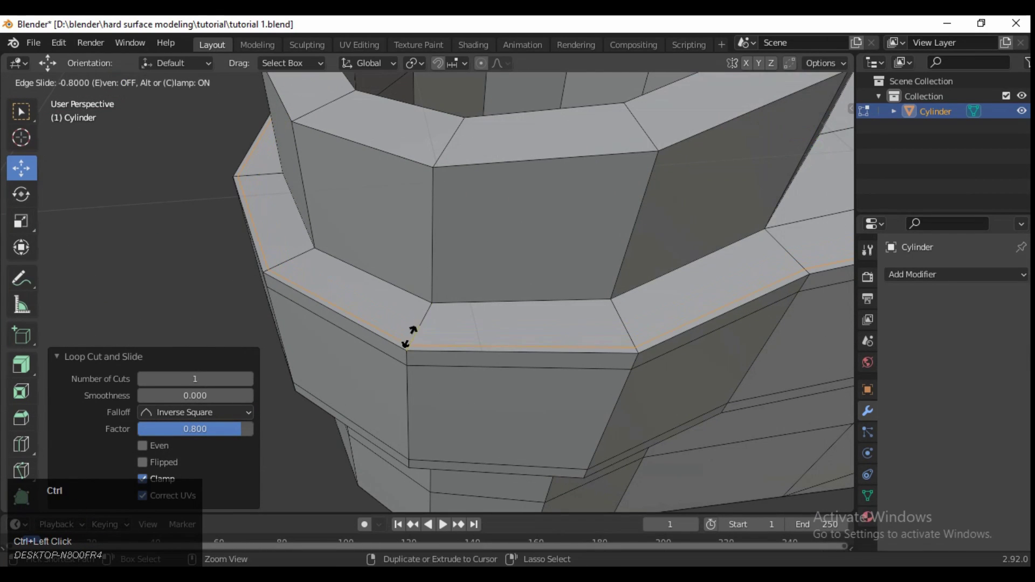
{"action": "left_click", "coordinate": [439, 314]}
Add loop cuts around the first collar's outer wall near its top and base, sliding the base one to a factor of 0.8
{"action": "scroll", "coordinate": [438, 313], "scroll_direction": "down", "scroll_amount": 3}
{"action": "middle_click_drag", "start_coordinate": [503, 292], "coordinate": [445, 322]}
{"action": "key", "text": "ctrl+r"}
{"action": "left_click", "coordinate": [384, 313]}
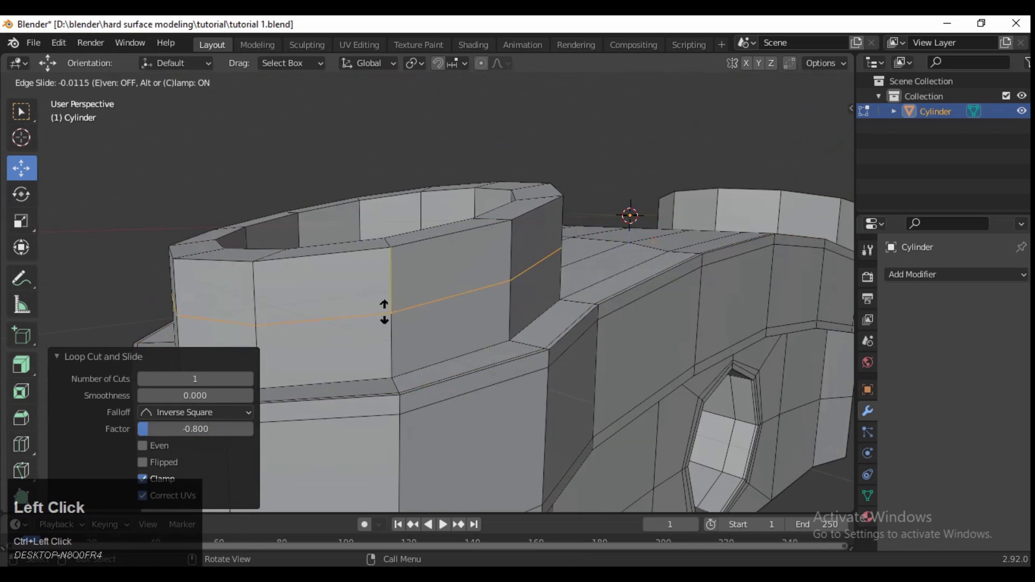
{"action": "left_click", "coordinate": [389, 299]}
{"action": "left_click", "coordinate": [406, 323]}
Add loop cuts around the opposite collar's outer wall near its top and base, with factors of -0.8 and 0.8
{"action": "middle_click_drag", "start_coordinate": [406, 323], "coordinate": [457, 318]}
{"action": "scroll", "coordinate": [458, 295], "scroll_direction": "up", "scroll_amount": 3}
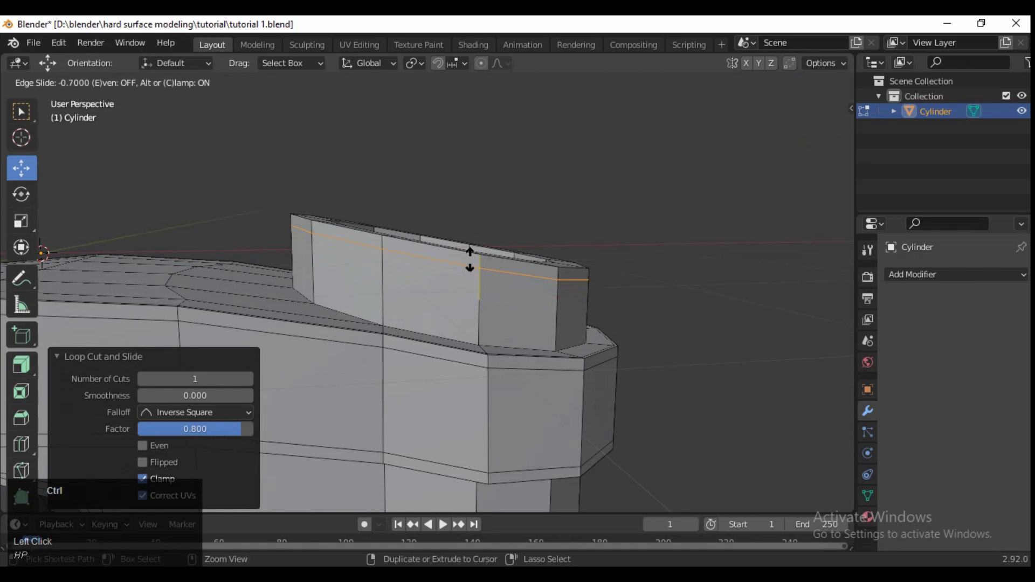
{"action": "key", "text": "ctrl+r"}
{"action": "left_click", "coordinate": [486, 291]}
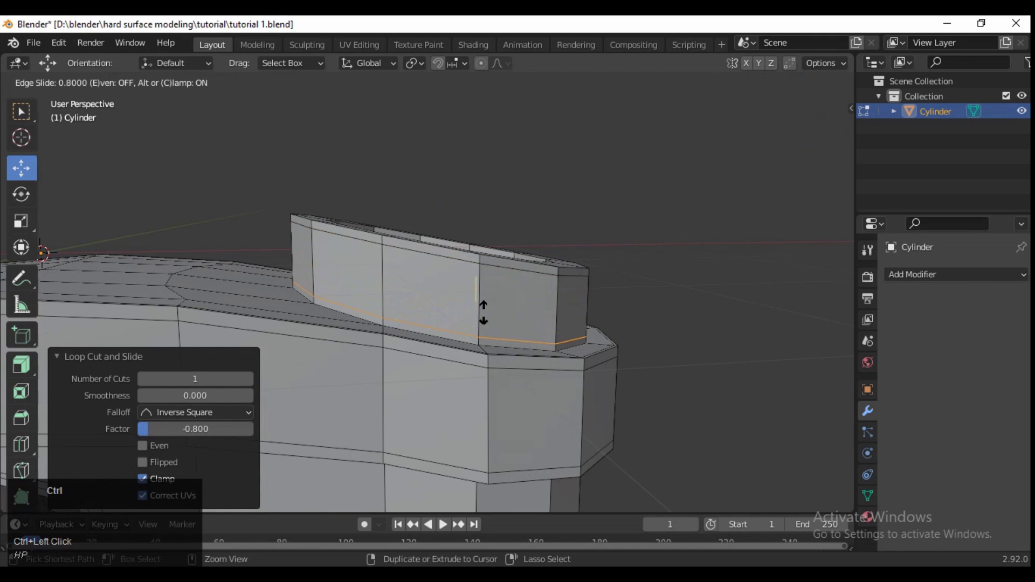
{"action": "left_click", "coordinate": [488, 305]}
Add loop cuts inside the ring's bore close to its top and bottom rims, with a factor of -0.8
{"action": "middle_click_drag", "start_coordinate": [484, 312], "coordinate": [494, 355]}
{"action": "scroll", "coordinate": [422, 273], "scroll_direction": "down", "scroll_amount": 3}
{"action": "scroll", "coordinate": [502, 350], "scroll_direction": "down", "scroll_amount": 4}
{"action": "key", "text": "ctrl+r"}
{"action": "left_click", "coordinate": [527, 317]}
{"action": "left_click", "coordinate": [525, 296]}
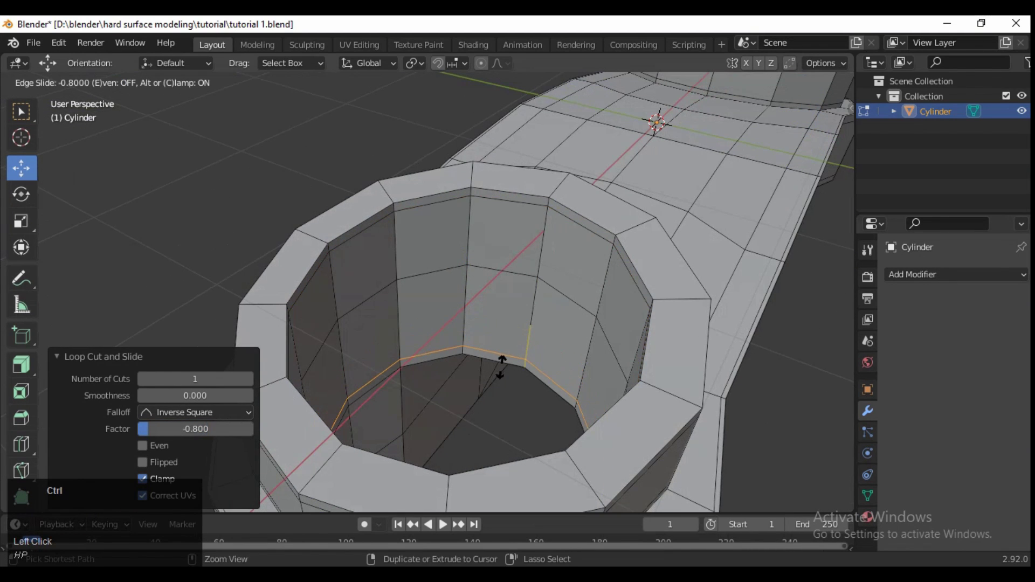
{"action": "left_click", "coordinate": [501, 367]}
Add loop cuts inside the other ring's bore, one near the top rim with a factor of -0.8 and one lower down the wall
{"action": "scroll", "coordinate": [561, 326], "scroll_direction": "down", "scroll_amount": 5}
{"action": "middle_click_drag", "start_coordinate": [561, 327], "coordinate": [461, 451], "text": "shift"}
{"action": "scroll", "coordinate": [516, 292], "scroll_direction": "up", "scroll_amount": 2}
{"action": "middle_click_drag", "start_coordinate": [517, 292], "coordinate": [461, 299]}
{"action": "scroll", "coordinate": [461, 299], "scroll_direction": "up", "scroll_amount": 4}
{"action": "key", "text": "ctrl+r"}
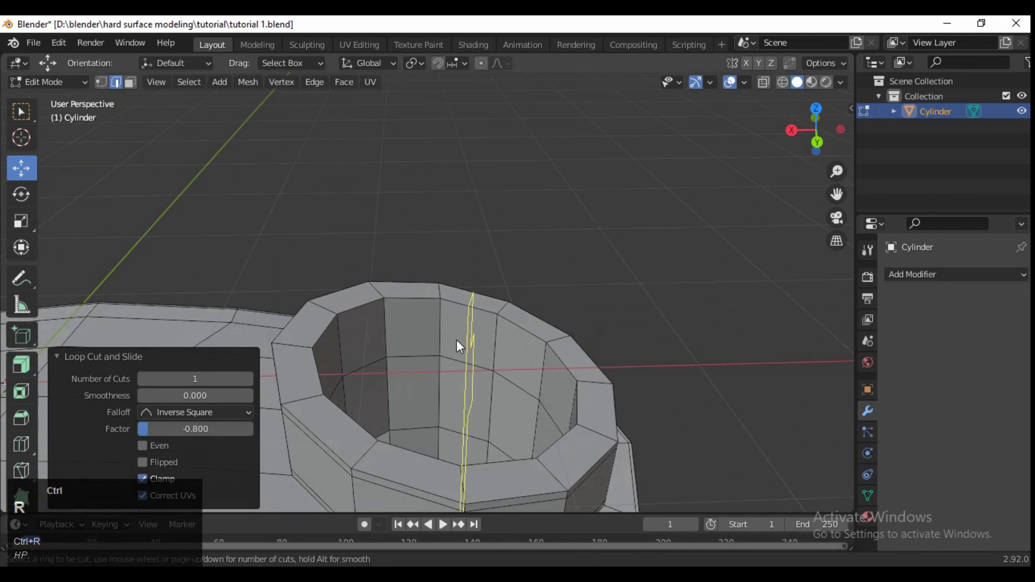
{"action": "left_click", "coordinate": [445, 316]}
{"action": "left_click", "coordinate": [451, 379]}
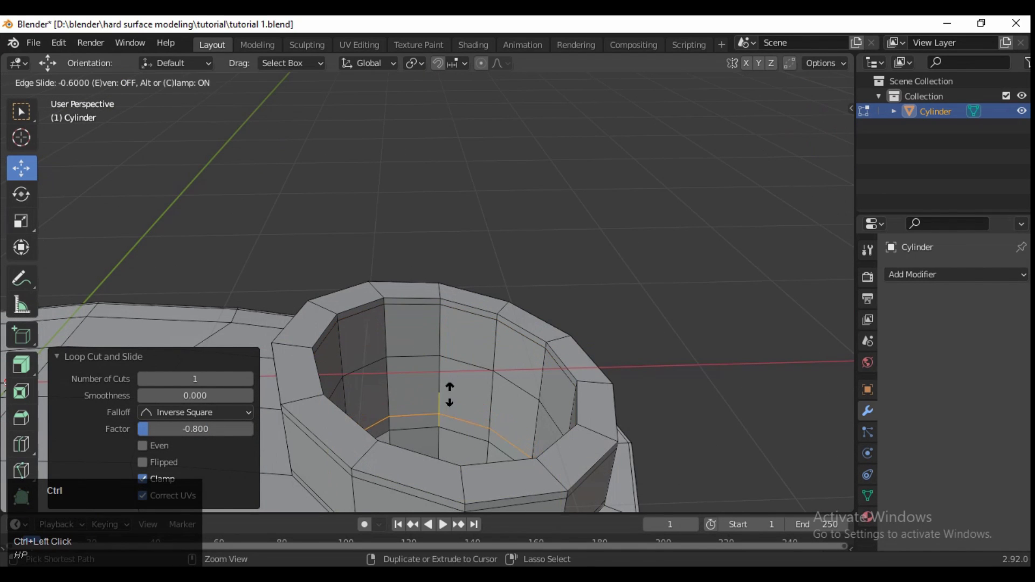
{"action": "left_click", "coordinate": [457, 400]}
Select the loop of bottom rim faces under the link's outer walls and extrude it slightly, then clear the selection
{"action": "scroll", "coordinate": [457, 400], "scroll_direction": "down", "scroll_amount": 3}
{"action": "middle_click_drag", "start_coordinate": [458, 397], "coordinate": [468, 256]}
{"action": "key", "text": "3"}
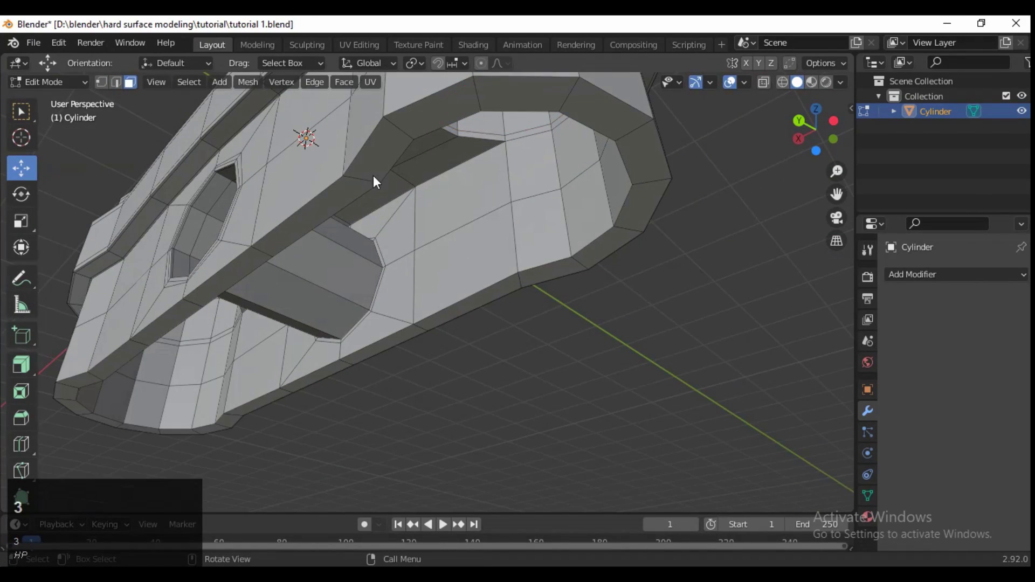
{"action": "key", "text": "space"}
{"action": "left_click", "coordinate": [371, 186]}
{"action": "middle_click_drag", "start_coordinate": [393, 185], "coordinate": [518, 351]}
{"action": "scroll", "coordinate": [528, 302], "scroll_direction": "up", "scroll_amount": 3}
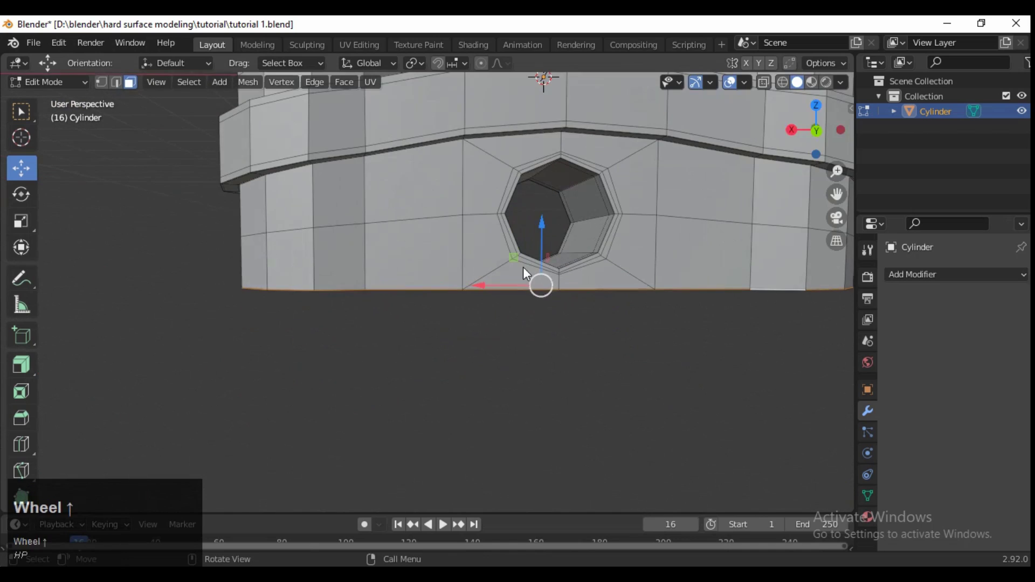
{"action": "key", "text": "e"}
{"action": "left_click", "coordinate": [531, 259]}
{"action": "left_click", "coordinate": [394, 320]}
{"action": "middle_click_drag", "start_coordinate": [394, 319], "coordinate": [329, 329]}
{"action": "left_click", "coordinate": [480, 429]}
{"action": "middle_click_drag", "start_coordinate": [480, 429], "coordinate": [481, 442]}
Add a Subdivision Surface modifier to the link and set its viewport levels to 2
{"action": "left_click", "coordinate": [938, 275]}
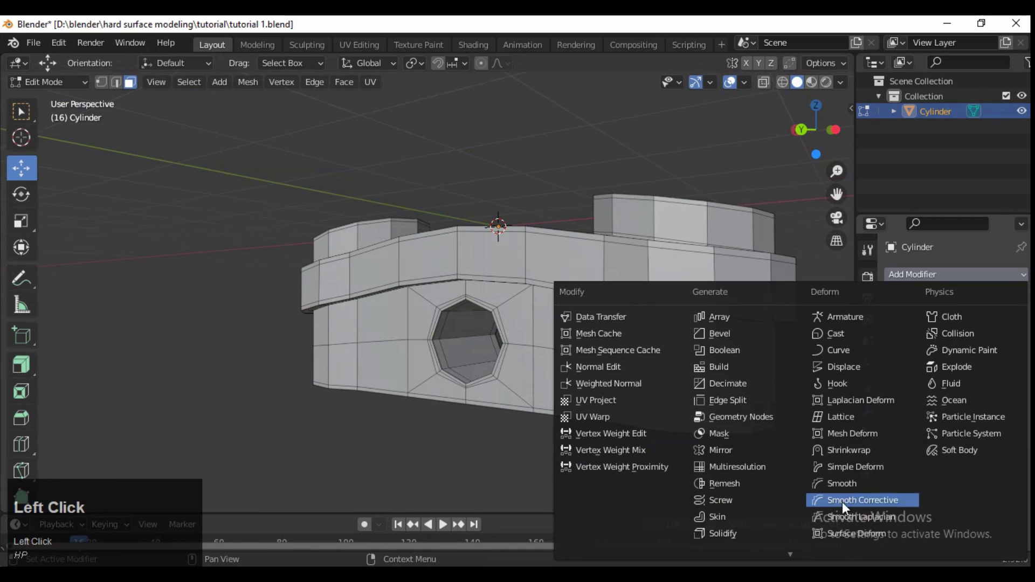
{"action": "scroll", "coordinate": [733, 525], "scroll_direction": "down", "scroll_amount": 3}
{"action": "left_click", "coordinate": [722, 492]}
{"action": "middle_click_drag", "start_coordinate": [488, 456], "coordinate": [563, 385]}
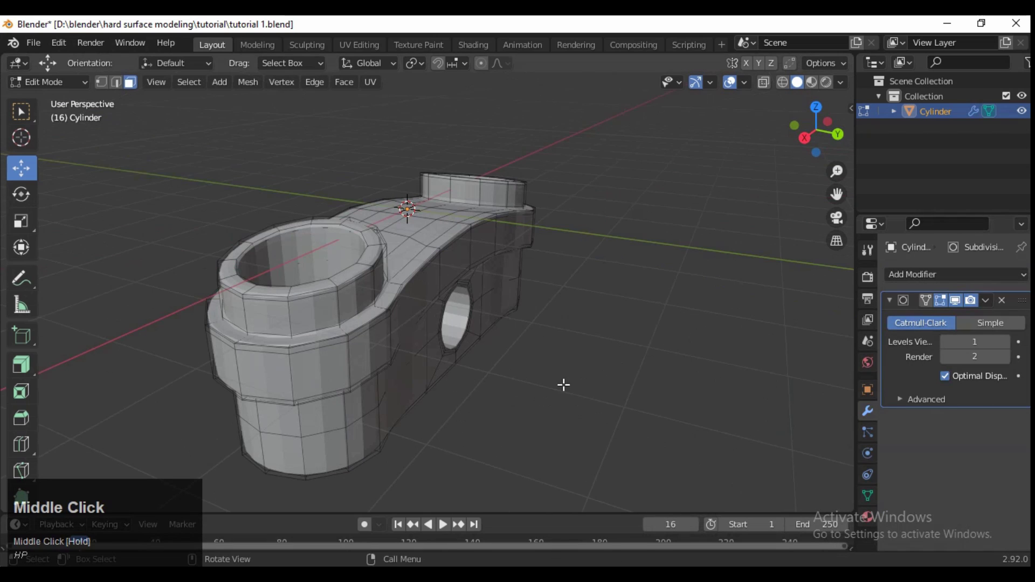
{"action": "left_click", "coordinate": [1006, 342]}
Switch to Object Mode and shade the whole link smooth
{"action": "key", "text": "Tab"}
{"action": "middle_click_drag", "start_coordinate": [536, 329], "coordinate": [448, 293]}
{"action": "right_click", "coordinate": [431, 240]}
{"action": "middle_click", "coordinate": [569, 312]}
{"action": "middle_click_drag", "start_coordinate": [568, 311], "coordinate": [570, 334]}
{"action": "left_click", "coordinate": [569, 334]}
{"action": "right_click", "coordinate": [569, 334]}
{"action": "left_click", "coordinate": [570, 302]}
{"action": "left_click", "coordinate": [693, 317]}
Add loop cuts around the cross tunnel's tube close to both of its ends, sliding the first to a factor of 0.9
{"action": "mouse_move", "coordinate": [692, 317]}
{"action": "middle_mouse_down"}
{"action": "mouse_move", "coordinate": [542, 307]}
{"action": "mouse_move", "coordinate": [490, 232]}
{"action": "middle_mouse_up"}
{"action": "scroll", "coordinate": [542, 306], "scroll_direction": "down", "scroll_amount": 4}
{"action": "scroll", "coordinate": [507, 300], "scroll_direction": "up", "scroll_amount": 5}
{"action": "key", "text": "Tab"}
{"action": "key", "text": "ctrl+r"}
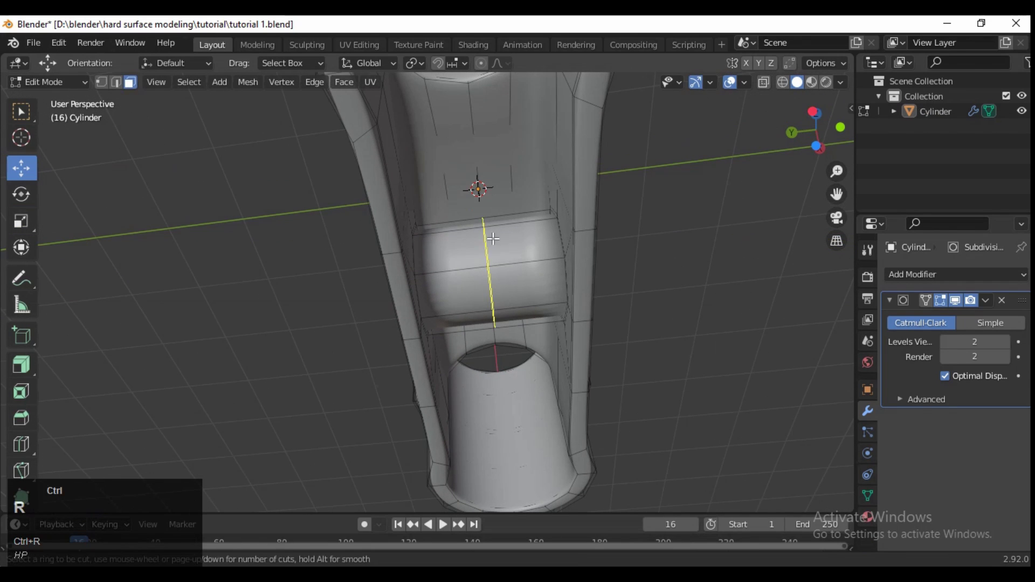
{"action": "left_click", "coordinate": [489, 232]}
{"action": "left_click", "coordinate": [423, 230]}
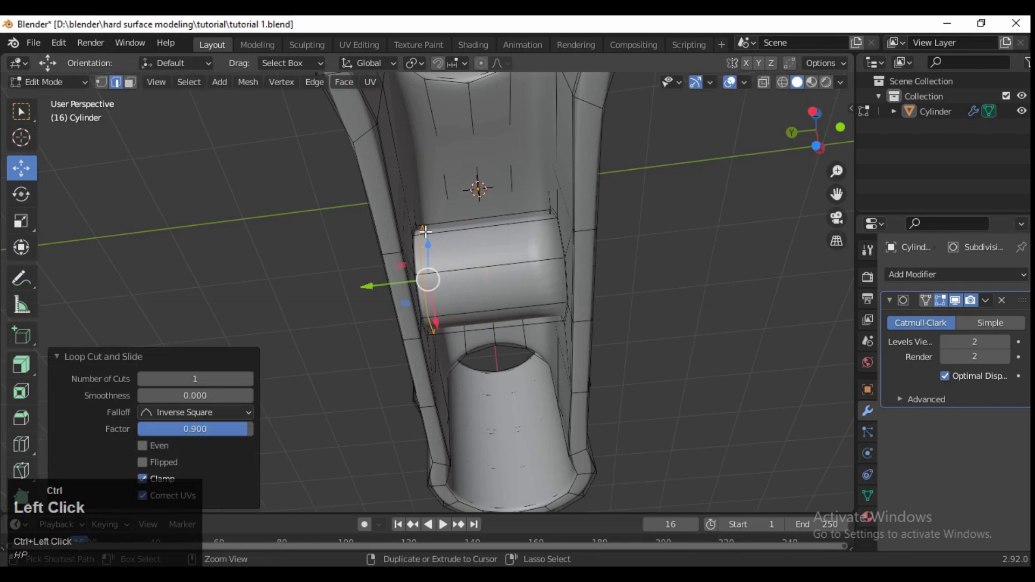
{"action": "left_click", "coordinate": [546, 221]}
{"action": "scroll", "coordinate": [627, 284], "scroll_direction": "down", "scroll_amount": 5}
{"action": "left_click", "coordinate": [626, 284]}
Examine the smoothed link from several sides, comparing it with the subdivision display off and on
{"action": "scroll", "coordinate": [559, 254], "scroll_direction": "up", "scroll_amount": 7}
{"action": "middle_click_drag", "start_coordinate": [626, 284], "coordinate": [530, 289]}
{"action": "scroll", "coordinate": [610, 279], "scroll_direction": "down", "scroll_amount": 6}
{"action": "scroll", "coordinate": [360, 346], "scroll_direction": "up", "scroll_amount": 3}
{"action": "middle_click_drag", "start_coordinate": [359, 346], "coordinate": [372, 318], "text": "shift"}
{"action": "scroll", "coordinate": [324, 345], "scroll_direction": "up", "scroll_amount": 4}
{"action": "left_click", "coordinate": [957, 299]}
{"action": "middle_click_drag", "start_coordinate": [426, 253], "coordinate": [556, 264]}
{"action": "scroll", "coordinate": [539, 356], "scroll_direction": "up", "scroll_amount": 5}
{"action": "middle_click_drag", "start_coordinate": [512, 361], "coordinate": [531, 246], "text": "shift"}
{"action": "middle_click_drag", "start_coordinate": [531, 245], "coordinate": [539, 323], "text": "shift"}
{"action": "left_click", "coordinate": [953, 299]}
{"action": "key", "text": "Tab"}
{"action": "scroll", "coordinate": [424, 178], "scroll_direction": "down", "scroll_amount": 5}
{"action": "middle_click_drag", "start_coordinate": [424, 178], "coordinate": [453, 232]}
{"action": "left_click", "coordinate": [573, 150]}
{"action": "scroll", "coordinate": [387, 276], "scroll_direction": "up", "scroll_amount": 9}
{"action": "middle_click_drag", "start_coordinate": [549, 324], "coordinate": [903, 283], "text": "shift"}
Turn off the subdivision's viewport display in Edit Mode and switch to face selection at the side hole
{"action": "key", "text": "Tab"}
{"action": "left_click", "coordinate": [954, 299]}
{"action": "middle_click_drag", "start_coordinate": [608, 296], "coordinate": [410, 269]}
{"action": "middle_click_drag", "start_coordinate": [410, 270], "coordinate": [324, 272], "text": "shift"}
{"action": "middle_click_drag", "start_coordinate": [323, 273], "coordinate": [470, 272], "text": "shift"}
{"action": "key", "text": "3"}
{"action": "middle_click_drag", "start_coordinate": [339, 192], "coordinate": [325, 261]}
{"action": "scroll", "coordinate": [462, 254], "scroll_direction": "up", "scroll_amount": 4}
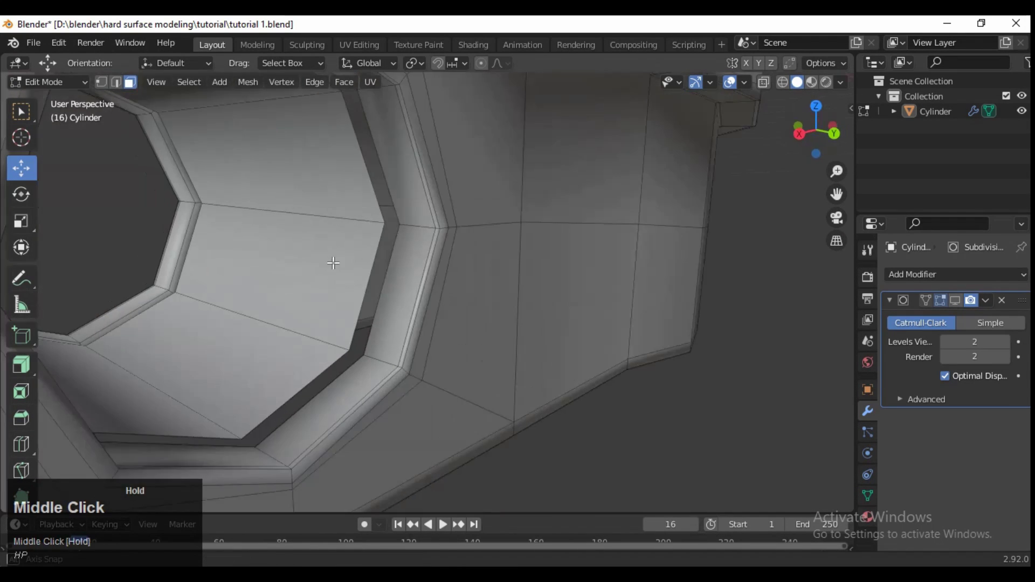
{"action": "scroll", "coordinate": [349, 286], "scroll_direction": "up", "scroll_amount": 2}
Select the thin strip of faces inside the tunnel and delete those faces
{"action": "right_click", "coordinate": [350, 211]}
{"action": "left_click", "coordinate": [351, 212]}
{"action": "key", "text": "ctrl+z"}
{"action": "key", "text": "m"}
{"action": "left_click", "coordinate": [367, 210]}
{"action": "middle_click_drag", "start_coordinate": [355, 287], "coordinate": [408, 126]}
{"action": "key", "text": "w"}
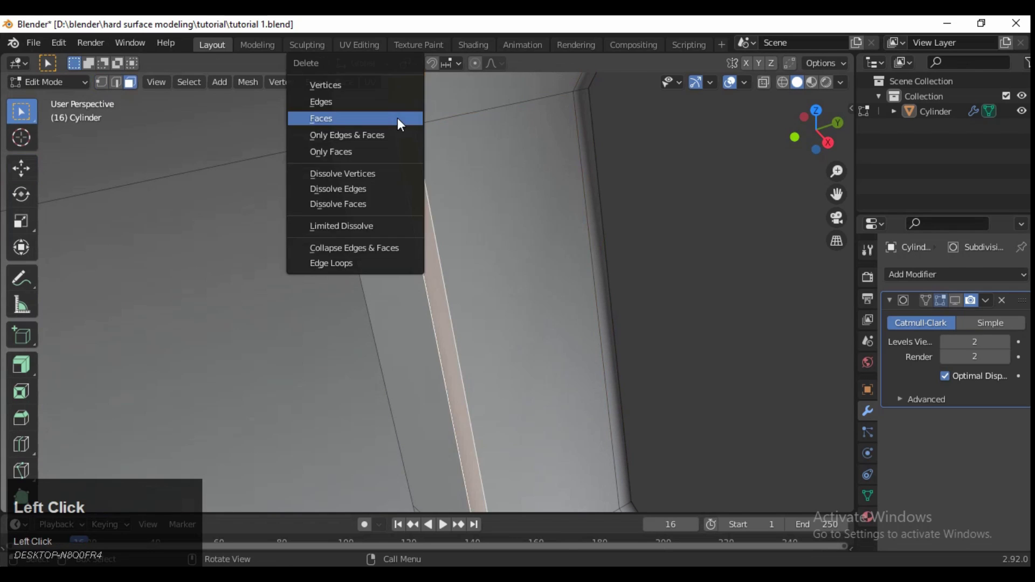
{"action": "left_click", "coordinate": [398, 119]}
Delete the matching thin strip of faces at the tunnel's other end
{"action": "scroll", "coordinate": [212, 251], "scroll_direction": "down", "scroll_amount": 14}
{"action": "middle_click_drag", "start_coordinate": [380, 318], "coordinate": [432, 274], "text": "shift"}
{"action": "scroll", "coordinate": [431, 274], "scroll_direction": "up", "scroll_amount": 12}
{"action": "middle_click_drag", "start_coordinate": [448, 237], "coordinate": [338, 366]}
{"action": "left_click", "coordinate": [235, 388]}
{"action": "key", "text": "x"}
{"action": "left_click", "coordinate": [244, 368]}
Bridge the open edge loops at the far end of the tunnel
{"action": "key", "text": "2"}
{"action": "right_click", "coordinate": [387, 318]}
{"action": "left_click", "coordinate": [366, 196]}
{"action": "middle_click_drag", "start_coordinate": [356, 315], "coordinate": [441, 240]}
{"action": "scroll", "coordinate": [412, 298], "scroll_direction": "up", "scroll_amount": 2}
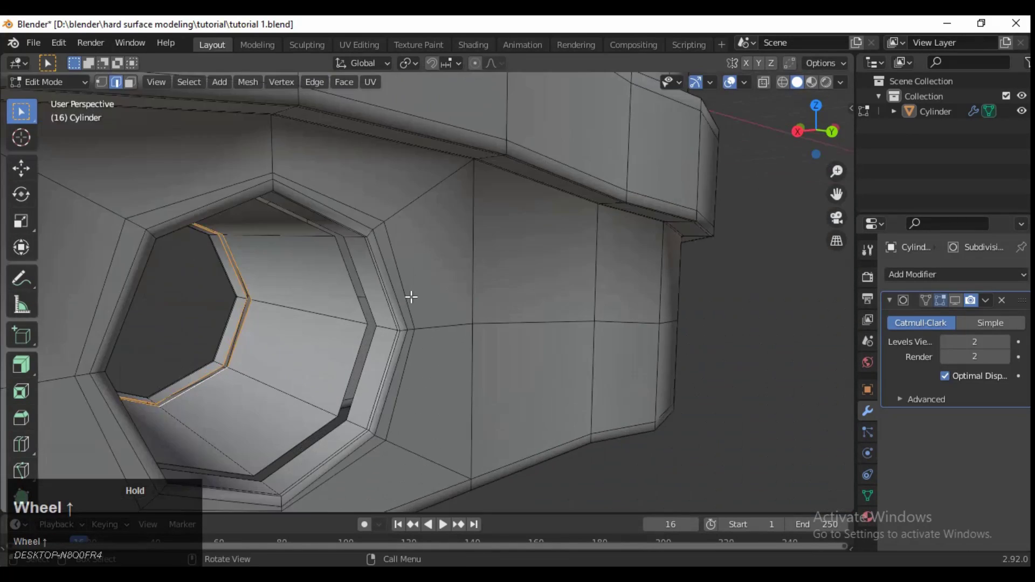
Bridge the tunnel's near open edge loop to the edge loop of the side hole's rim
{"action": "scroll", "coordinate": [411, 297], "scroll_direction": "up", "scroll_amount": 3}
{"action": "middle_click_drag", "start_coordinate": [296, 314], "coordinate": [437, 277], "text": "shift"}
{"action": "right_click", "coordinate": [437, 277]}
{"action": "left_click", "coordinate": [419, 198]}
{"action": "scroll", "coordinate": [546, 326], "scroll_direction": "down", "scroll_amount": 3}
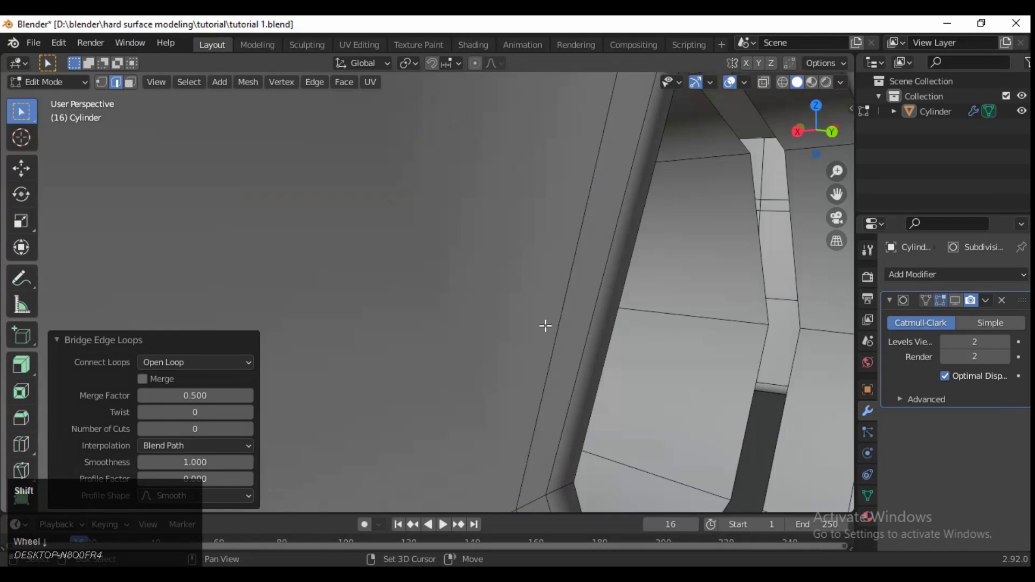
{"action": "scroll", "coordinate": [546, 326], "scroll_direction": "down", "scroll_amount": 3}
{"action": "left_click", "coordinate": [572, 358], "text": "alt+shift"}
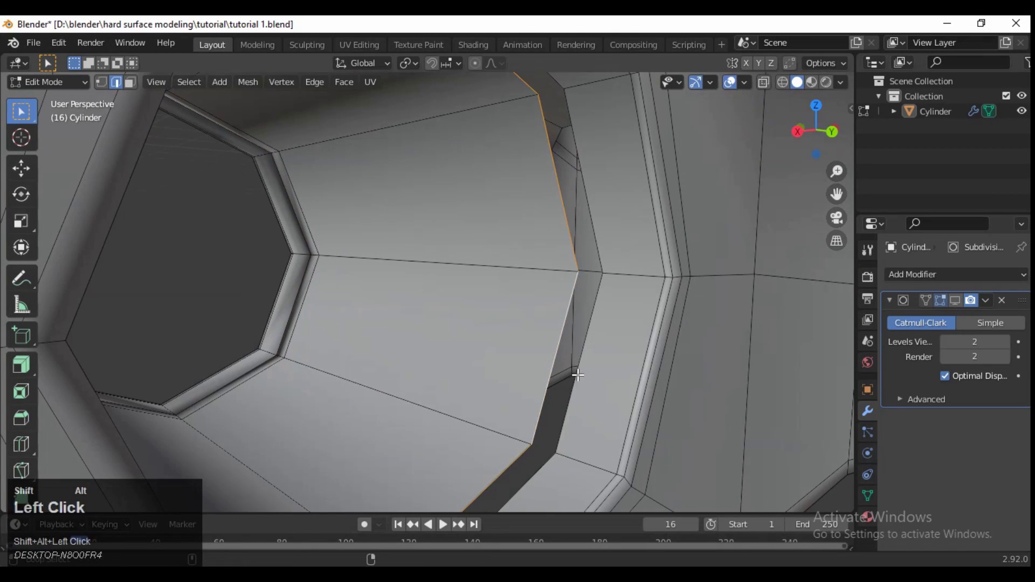
{"action": "right_click", "coordinate": [531, 312]}
{"action": "left_click", "coordinate": [510, 196]}
Dissolve the edge loop where the tunnel wall meets the newly bridged strip
{"action": "left_click", "coordinate": [554, 331], "text": "alt"}
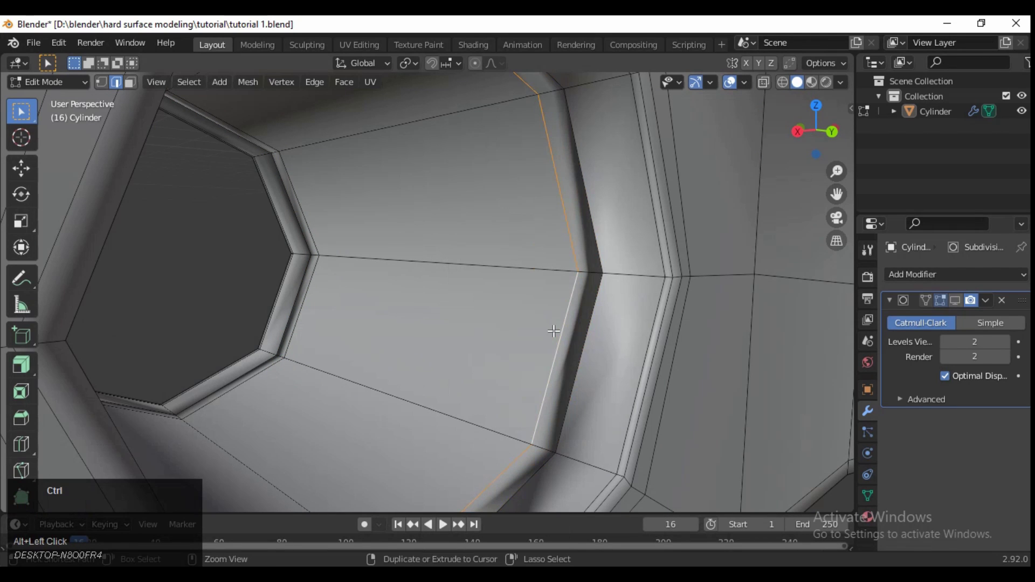
{"action": "key", "text": "ctrl+x"}
{"action": "scroll", "coordinate": [518, 340], "scroll_direction": "down", "scroll_amount": 3}
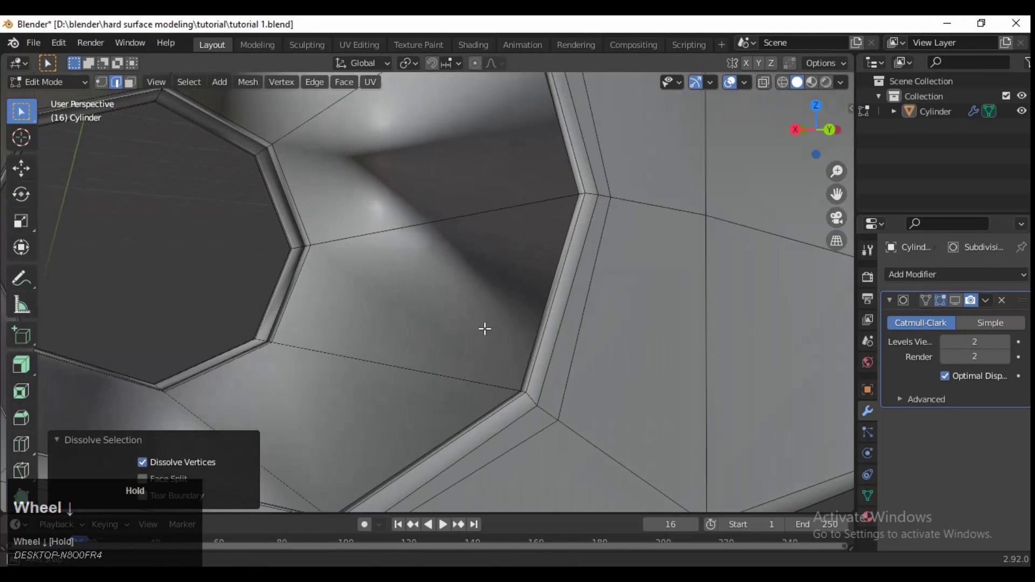
Undo the last edge loop dissolve, then select the whole mesh and turn on the face orientation overlay
{"action": "key", "text": "ctrl+z"}
{"action": "key", "text": "a"}
{"action": "left_click", "coordinate": [711, 82]}
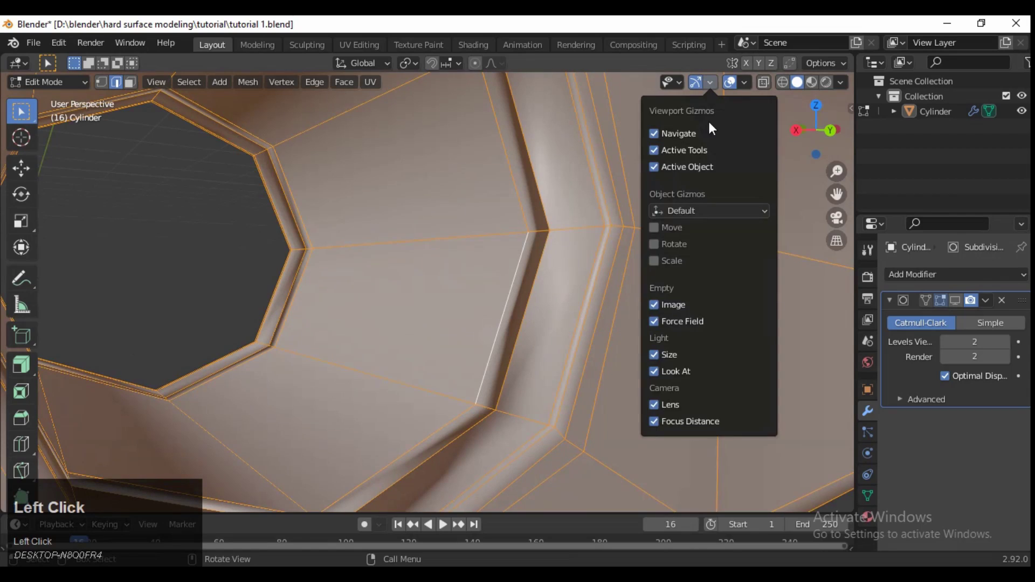
{"action": "left_click", "coordinate": [744, 82]}
{"action": "left_click", "coordinate": [647, 370]}
Correct the normals of the whole mesh, then clear the selection and turn off the face orientation overlay
{"action": "key", "text": "alt+n"}
{"action": "left_click", "coordinate": [290, 174]}
{"action": "key", "text": "alt+a"}
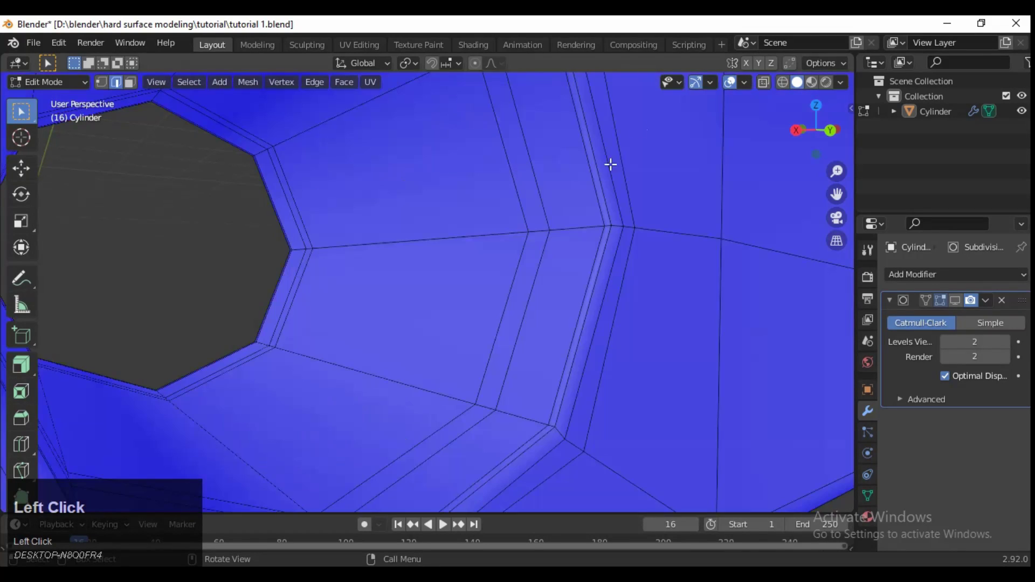
{"action": "left_click", "coordinate": [745, 82]}
{"action": "left_click", "coordinate": [650, 371]}
Bridge the two open edge loops on the body's inner walls to form the tube around the tunnel
{"action": "middle_click_drag", "start_coordinate": [160, 209], "coordinate": [357, 266]}
{"action": "scroll", "coordinate": [399, 177], "scroll_direction": "up", "scroll_amount": 3}
{"action": "middle_click_drag", "start_coordinate": [292, 202], "coordinate": [623, 108]}
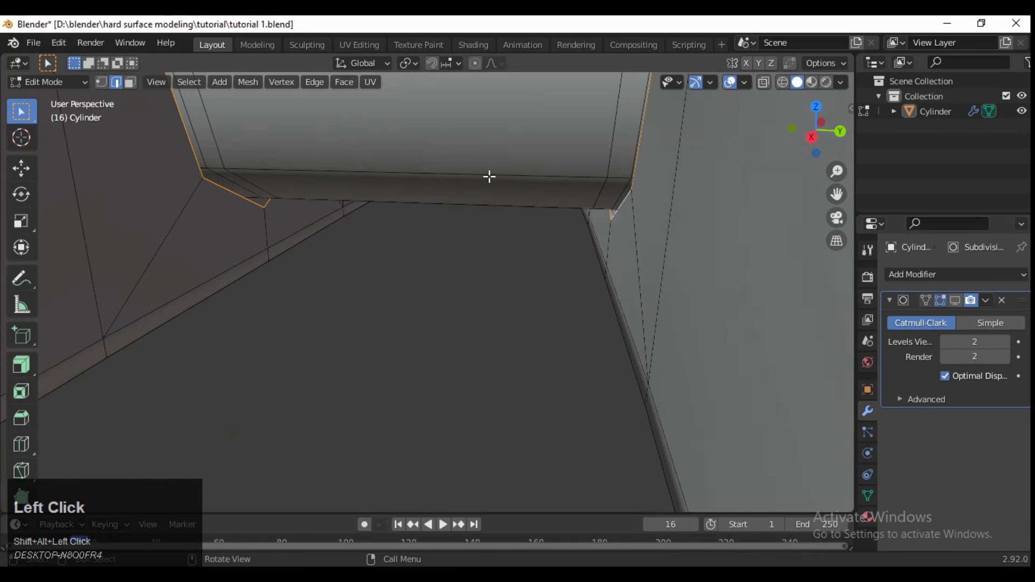
{"action": "right_click", "coordinate": [486, 206]}
{"action": "left_click", "coordinate": [462, 178]}
Add a support edge loop near each end of the bridged tube, with slide factors of -0.9 and 0.9
{"action": "scroll", "coordinate": [419, 240], "scroll_direction": "up", "scroll_amount": 3}
{"action": "middle_click_drag", "start_coordinate": [419, 237], "coordinate": [368, 234], "text": "shift"}
{"action": "key", "text": "ctrl+r"}
{"action": "left_click", "coordinate": [418, 178]}
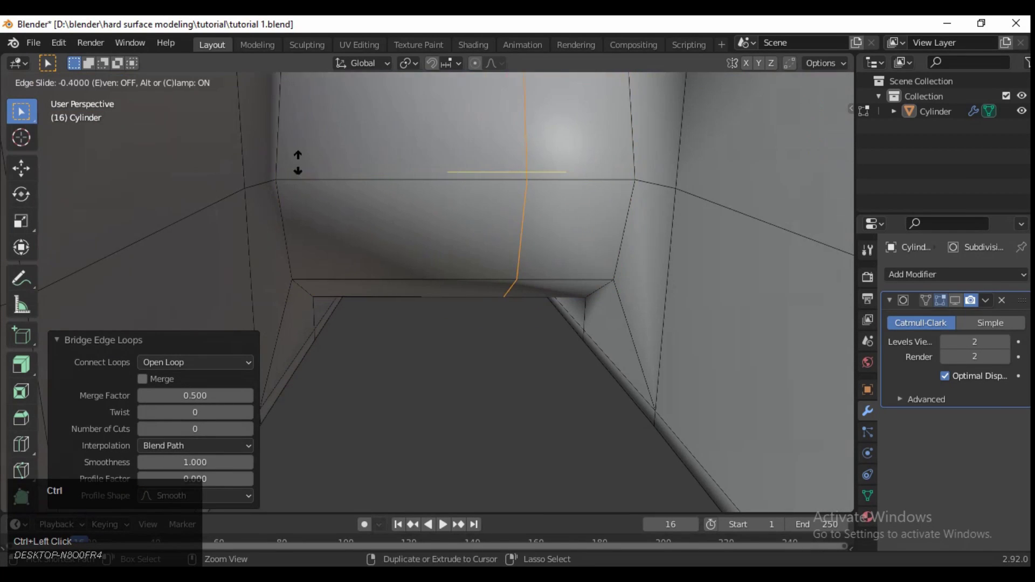
{"action": "right_click", "coordinate": [629, 176]}
{"action": "key", "text": "g"}
{"action": "key", "text": "g"}
{"action": "right_click", "coordinate": [423, 222]}
{"action": "middle_click_drag", "start_coordinate": [422, 221], "coordinate": [411, 184]}
{"action": "middle_click_drag", "start_coordinate": [411, 184], "coordinate": [411, 203], "text": "shift"}
{"action": "scroll", "coordinate": [411, 202], "scroll_direction": "up", "scroll_amount": 4, "text": "shift"}
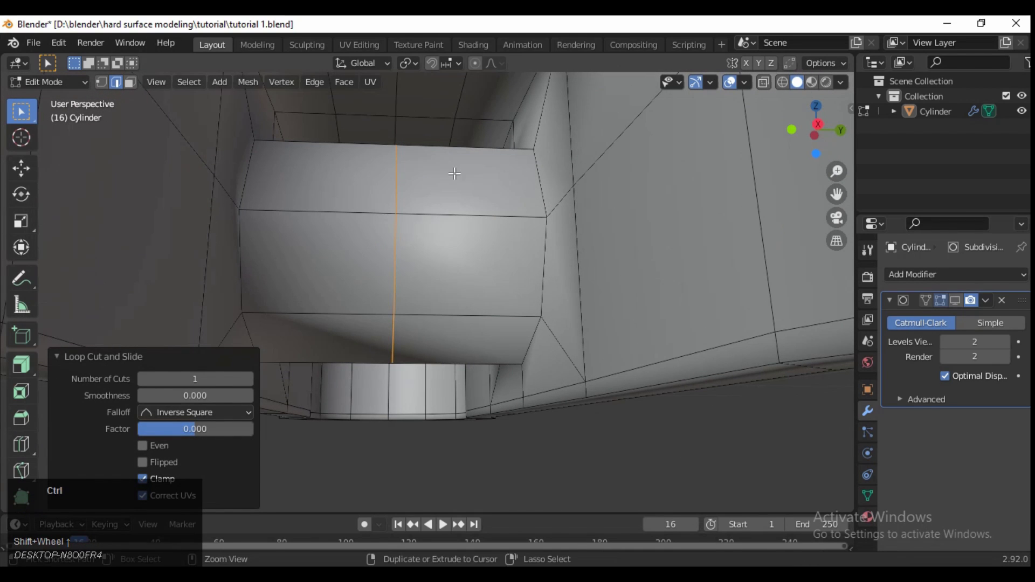
{"action": "left_click_drag", "start_coordinate": [183, 429], "coordinate": [150, 429]}
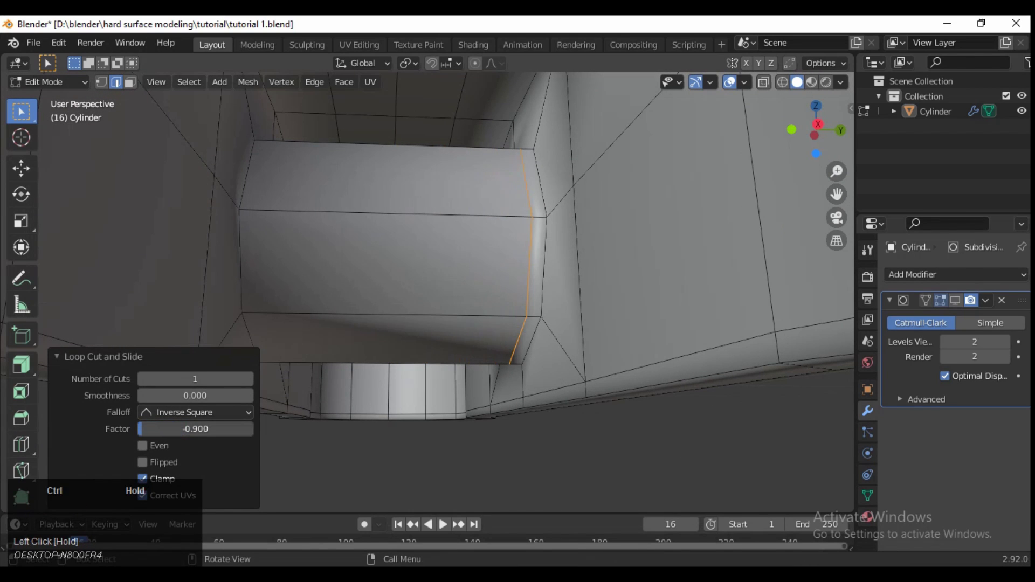
{"action": "left_click", "coordinate": [326, 223]}
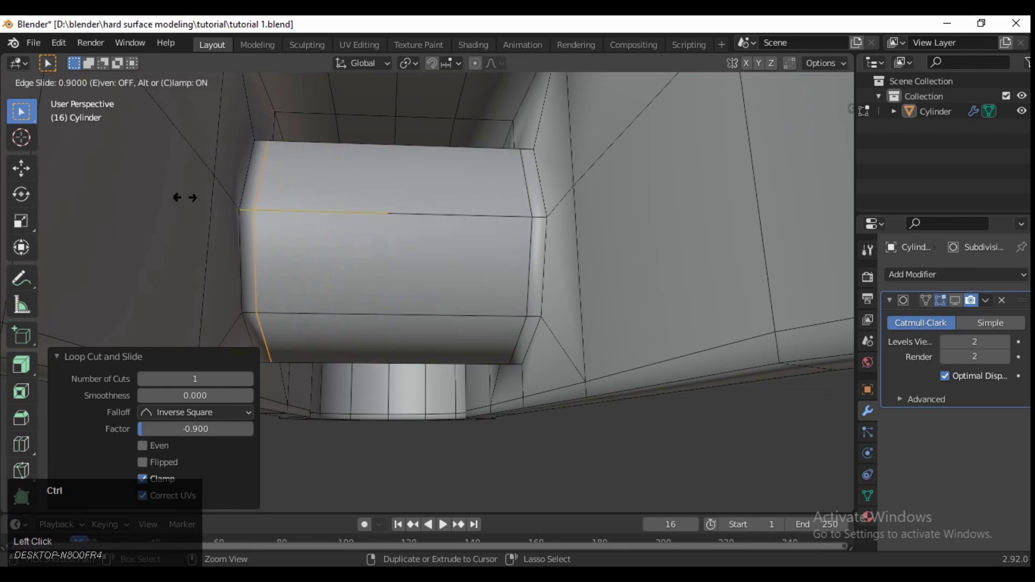
Turn on the Subdivision modifier's viewport display and inspect the smoothed model in Object Mode
{"action": "left_click", "coordinate": [952, 303]}
{"action": "key", "text": "Tab"}
{"action": "scroll", "coordinate": [468, 234], "scroll_direction": "down", "scroll_amount": 3}
{"action": "middle_click_drag", "start_coordinate": [468, 234], "coordinate": [626, 292]}
{"action": "scroll", "coordinate": [540, 259], "scroll_direction": "down", "scroll_amount": 3}
{"action": "middle_click_drag", "start_coordinate": [439, 226], "coordinate": [506, 507]}
{"action": "scroll", "coordinate": [402, 270], "scroll_direction": "up", "scroll_amount": 3}
{"action": "scroll", "coordinate": [483, 426], "scroll_direction": "down", "scroll_amount": 4}
{"action": "middle_click_drag", "start_coordinate": [461, 354], "coordinate": [377, 281]}
{"action": "left_click", "coordinate": [377, 281]}
{"action": "scroll", "coordinate": [672, 342], "scroll_direction": "up", "scroll_amount": 3}
Back in Edit Mode, add a centred edge loop in the faces surrounding the side hole
{"action": "key", "text": "Tab"}
{"action": "scroll", "coordinate": [557, 340], "scroll_direction": "up", "scroll_amount": 5}
{"action": "middle_click_drag", "start_coordinate": [557, 340], "coordinate": [563, 258], "text": "shift"}
{"action": "key", "text": "ctrl+r"}
{"action": "left_click", "coordinate": [567, 247]}
{"action": "right_click", "coordinate": [568, 247]}
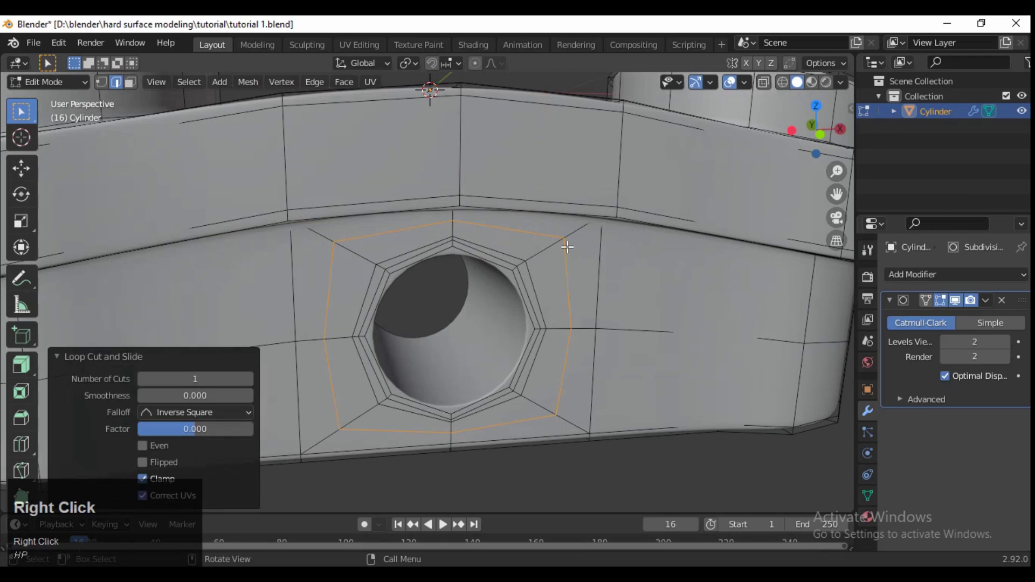
Shape the new loop around the side hole into a regular circle and scale it to 0.879
{"action": "right_click", "coordinate": [573, 234]}
{"action": "left_click", "coordinate": [621, 115]}
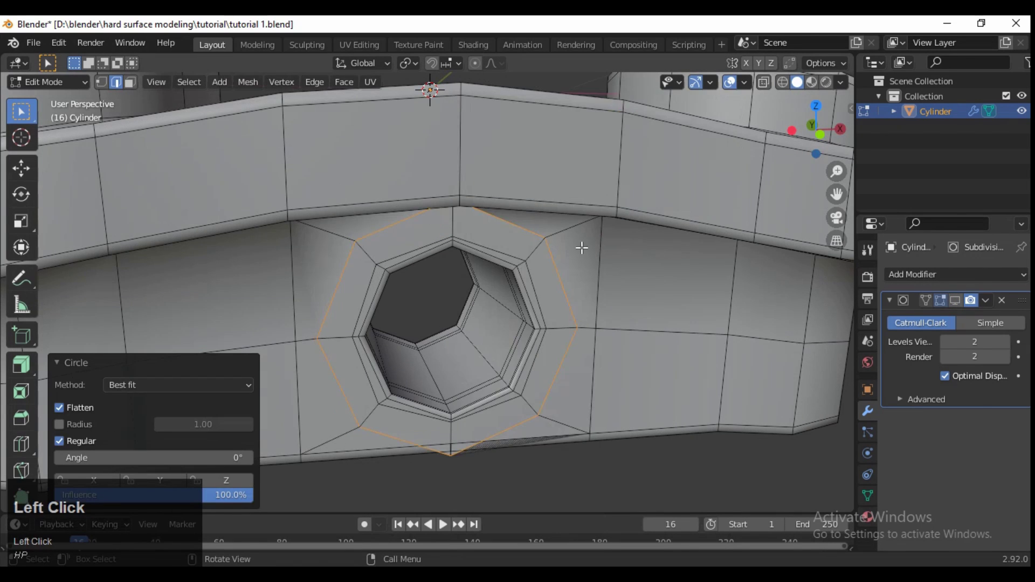
{"action": "middle_click_drag", "start_coordinate": [583, 247], "coordinate": [594, 247]}
{"action": "key", "text": "s"}
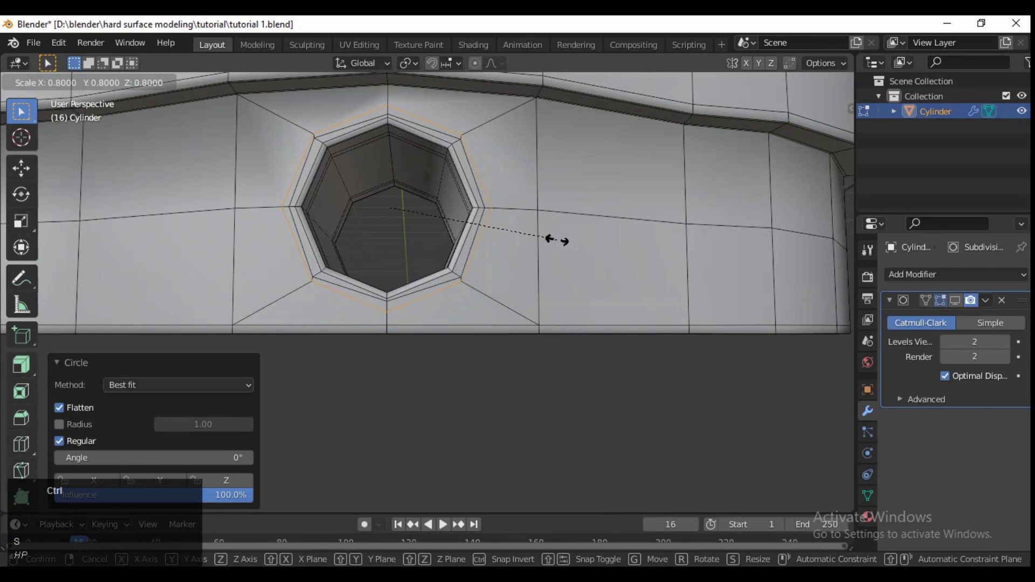
{"action": "left_click", "coordinate": [519, 291]}
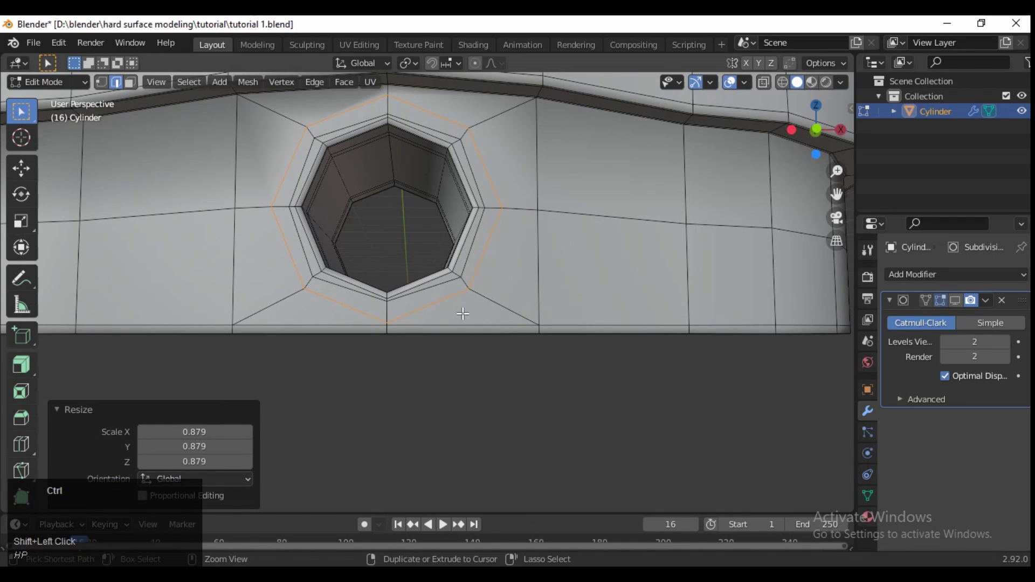
Try removing the outer support loop at the hole's rim, then undo back through the circle and loop cut
{"action": "middle_click_drag", "start_coordinate": [463, 314], "coordinate": [464, 115]}
{"action": "scroll", "coordinate": [526, 175], "scroll_direction": "up", "scroll_amount": 4}
{"action": "left_click", "coordinate": [518, 152], "text": "alt"}
{"action": "key", "text": "x"}
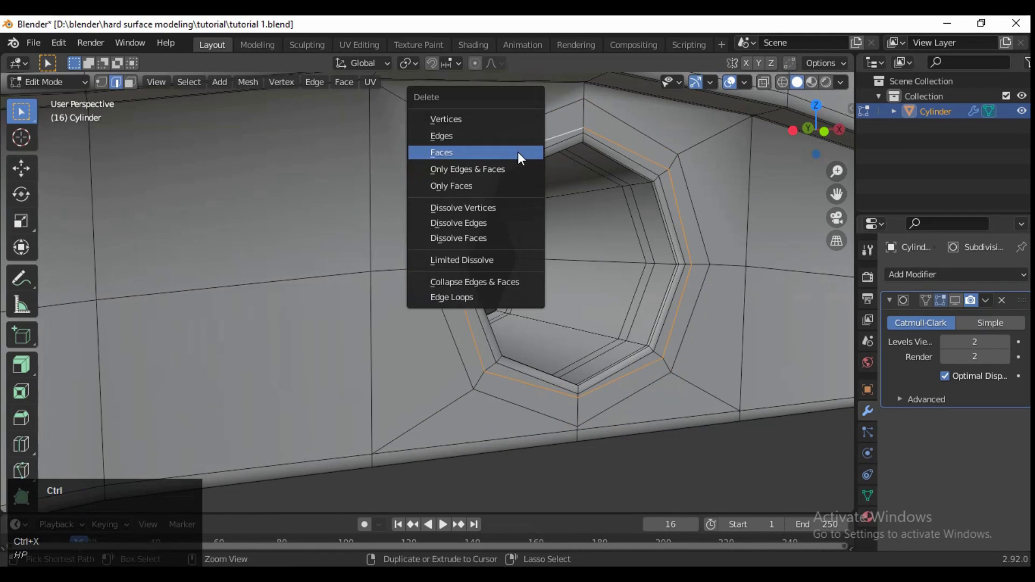
{"action": "key", "text": "ctrl+z"}
{"action": "key", "text": "ctrl+z"}
{"action": "key", "text": "ctrl+z"}
{"action": "key", "text": "ctrl+z"}
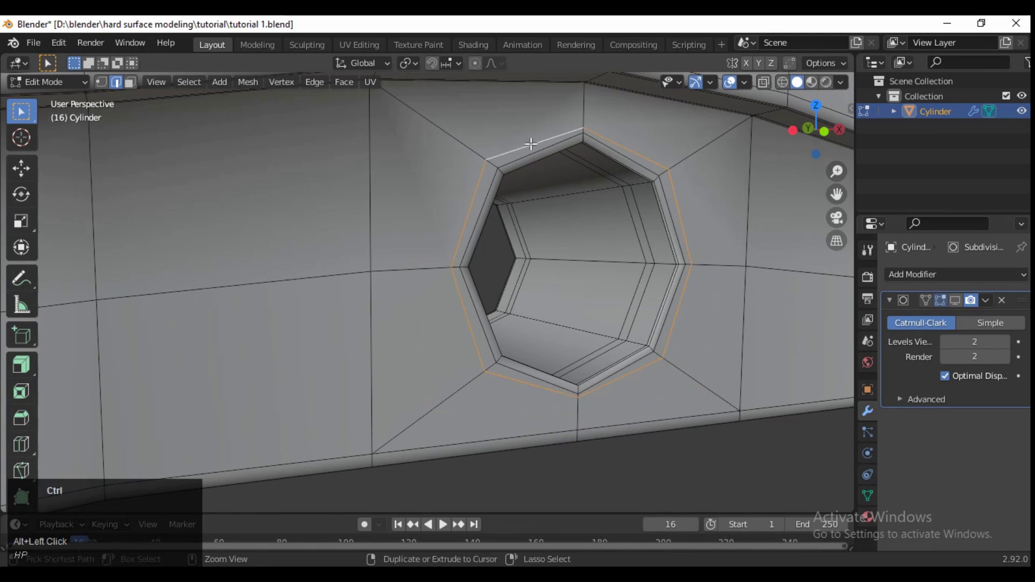
Dissolve the outermost support loop around the hole's rim on both sides of the body
{"action": "key", "text": "ctrl+x"}
{"action": "scroll", "coordinate": [531, 144], "scroll_direction": "down", "scroll_amount": 5}
{"action": "scroll", "coordinate": [662, 306], "scroll_direction": "up", "scroll_amount": 3}
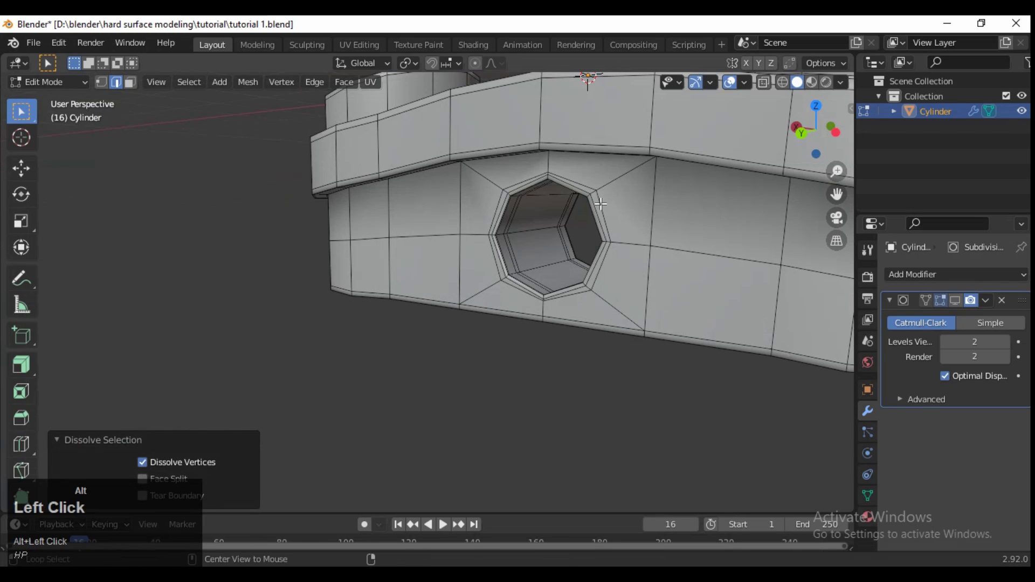
{"action": "key", "text": "ctrl+x"}
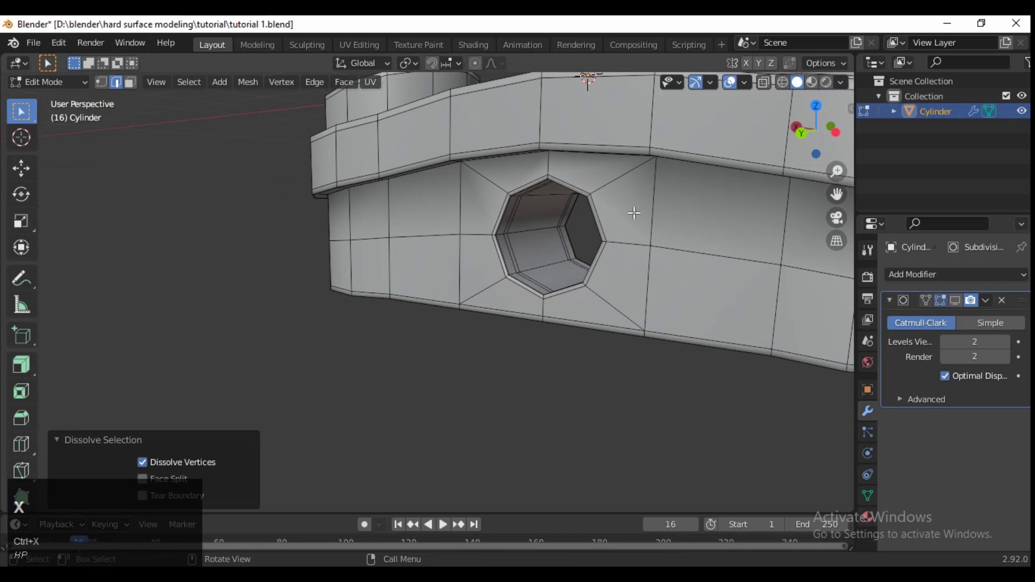
Add a centred edge loop in the faces surrounding the hole on each side of the body
{"action": "left_click", "coordinate": [619, 179]}
{"action": "right_click", "coordinate": [619, 179]}
{"action": "middle_click_drag", "start_coordinate": [633, 243], "coordinate": [431, 265]}
{"action": "scroll", "coordinate": [424, 262], "scroll_direction": "up", "scroll_amount": 2}
{"action": "key", "text": "ctrl+r"}
{"action": "left_click", "coordinate": [420, 256]}
{"action": "right_click", "coordinate": [420, 257]}
Select the new loops around both hole openings and shape them into regular circles with the LoopTools Circle operation
{"action": "scroll", "coordinate": [397, 396], "scroll_direction": "down", "scroll_amount": 5}
{"action": "middle_click_drag", "start_coordinate": [398, 395], "coordinate": [631, 399]}
{"action": "left_click", "coordinate": [545, 240], "text": "alt+shift"}
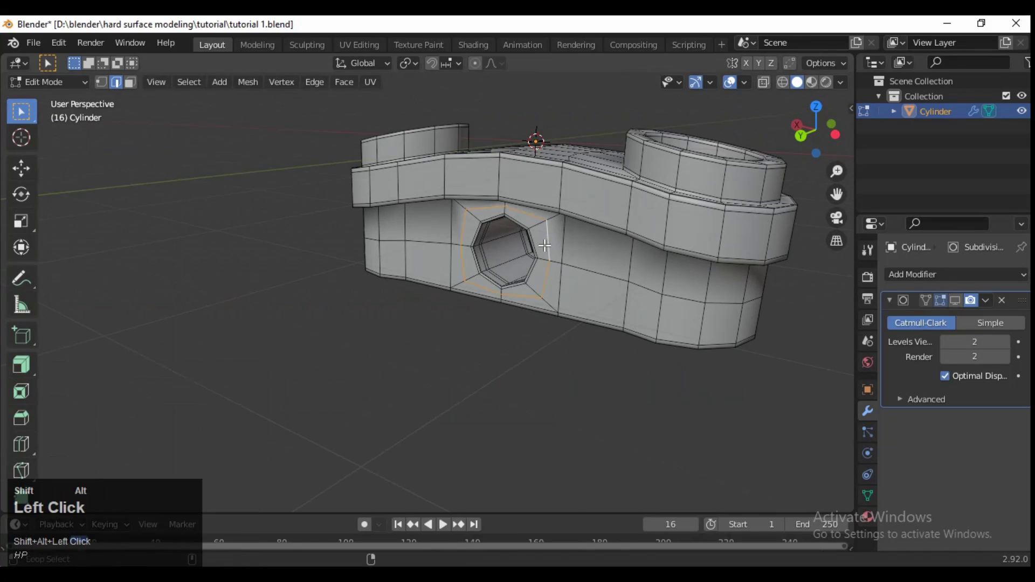
{"action": "right_click", "coordinate": [537, 246]}
{"action": "left_click", "coordinate": [539, 100]}
{"action": "left_click", "coordinate": [600, 112]}
Scale both circular loops down slightly toward the hole, keeping the Y axis locked
{"action": "middle_click_drag", "start_coordinate": [600, 112], "coordinate": [651, 259]}
{"action": "scroll", "coordinate": [652, 259], "scroll_direction": "up", "scroll_amount": 3}
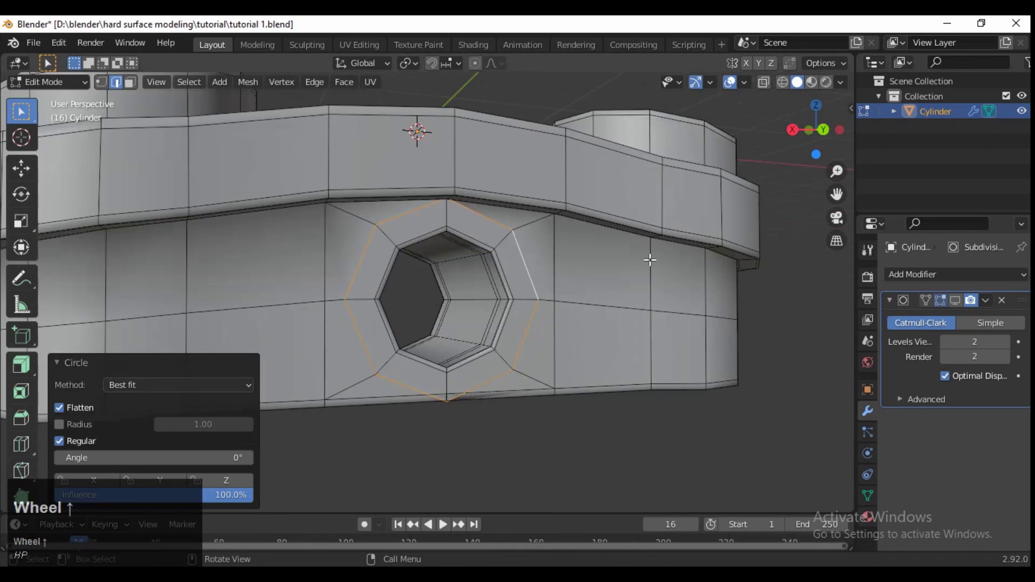
{"action": "key", "text": "s"}
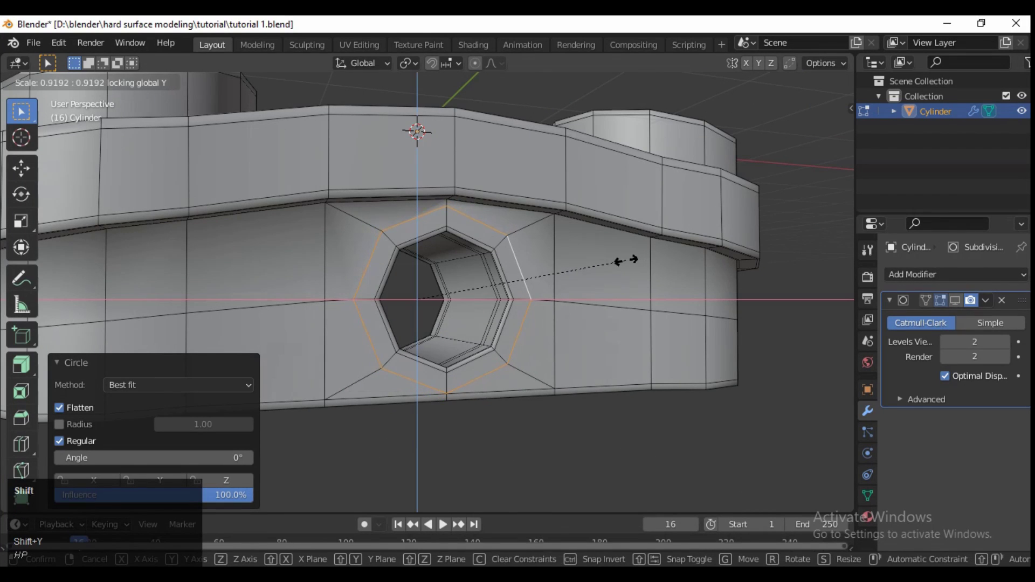
{"action": "left_click", "coordinate": [570, 285]}
Select the ring of faces around the hole opening on both sides of the body in face mode
{"action": "scroll", "coordinate": [534, 351], "scroll_direction": "up", "scroll_amount": 3}
{"action": "middle_click_drag", "start_coordinate": [534, 352], "coordinate": [749, 318]}
{"action": "key", "text": "3"}
{"action": "left_click", "coordinate": [574, 308], "text": "alt+shift"}
{"action": "left_click", "coordinate": [574, 332], "text": "alt"}
{"action": "left_click", "coordinate": [575, 312], "text": "alt+shift"}
{"action": "scroll", "coordinate": [604, 318], "scroll_direction": "down", "scroll_amount": 5}
{"action": "scroll", "coordinate": [520, 284], "scroll_direction": "up", "scroll_amount": 4}
{"action": "middle_click_drag", "start_coordinate": [519, 285], "coordinate": [307, 316]}
{"action": "scroll", "coordinate": [485, 302], "scroll_direction": "up", "scroll_amount": 3}
{"action": "left_click", "coordinate": [280, 356], "text": "alt+shift"}
{"action": "scroll", "coordinate": [324, 362], "scroll_direction": "down", "scroll_amount": 9}
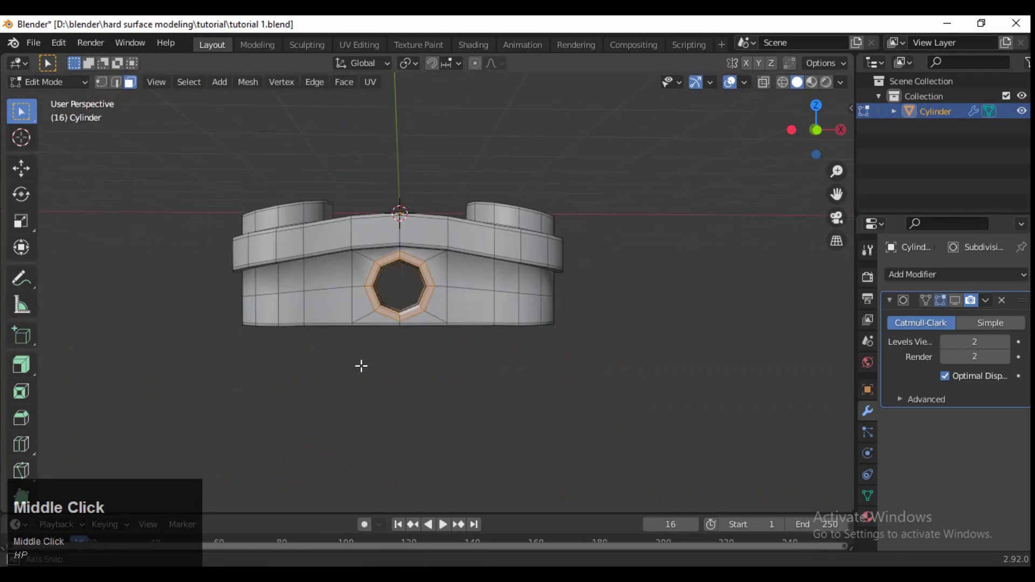
Extrude both face rings outward along their normals by about 0.315 m
{"action": "middle_click_drag", "start_coordinate": [360, 365], "coordinate": [442, 362]}
{"action": "scroll", "coordinate": [442, 362], "scroll_direction": "up", "scroll_amount": 7}
{"action": "left_click", "coordinate": [20, 366]}
{"action": "scroll", "coordinate": [378, 335], "scroll_direction": "down", "scroll_amount": 6}
{"action": "scroll", "coordinate": [406, 320], "scroll_direction": "up", "scroll_amount": 6}
{"action": "middle_click_drag", "start_coordinate": [531, 334], "coordinate": [428, 349], "text": "shift"}
{"action": "left_click_drag", "start_coordinate": [427, 349], "coordinate": [555, 492]}
{"action": "middle_click_drag", "start_coordinate": [409, 402], "coordinate": [531, 396]}
{"action": "left_click", "coordinate": [808, 131]}
{"action": "middle_click_drag", "start_coordinate": [613, 269], "coordinate": [568, 224], "text": "shift"}
{"action": "scroll", "coordinate": [569, 225], "scroll_direction": "up", "scroll_amount": 5}
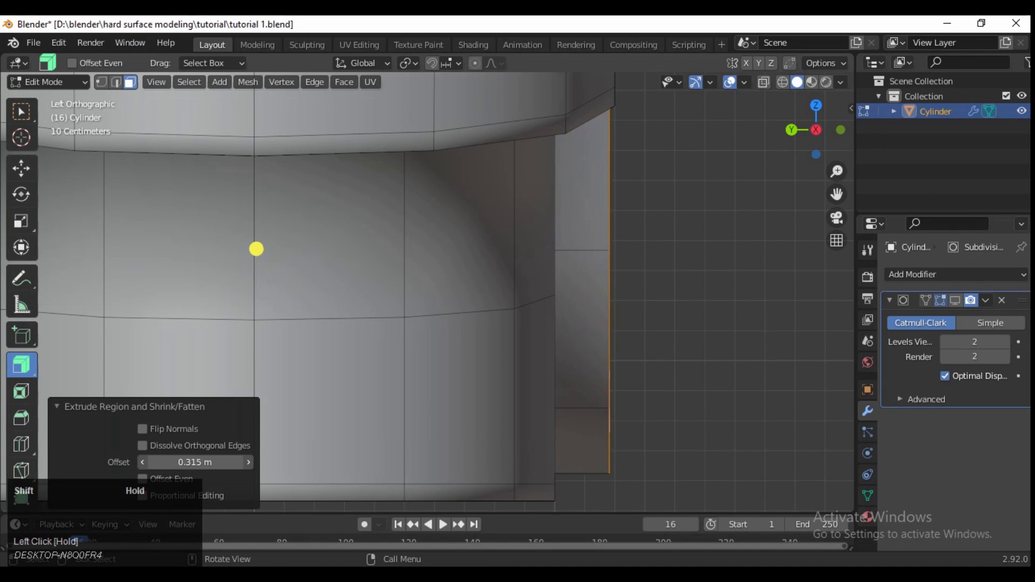
Adjust the rings' extrusion offset to about 0.208 m, aligning them with the body's upper band in top view
{"action": "middle_click_drag", "start_coordinate": [453, 335], "coordinate": [810, 132]}
{"action": "left_click", "coordinate": [818, 130]}
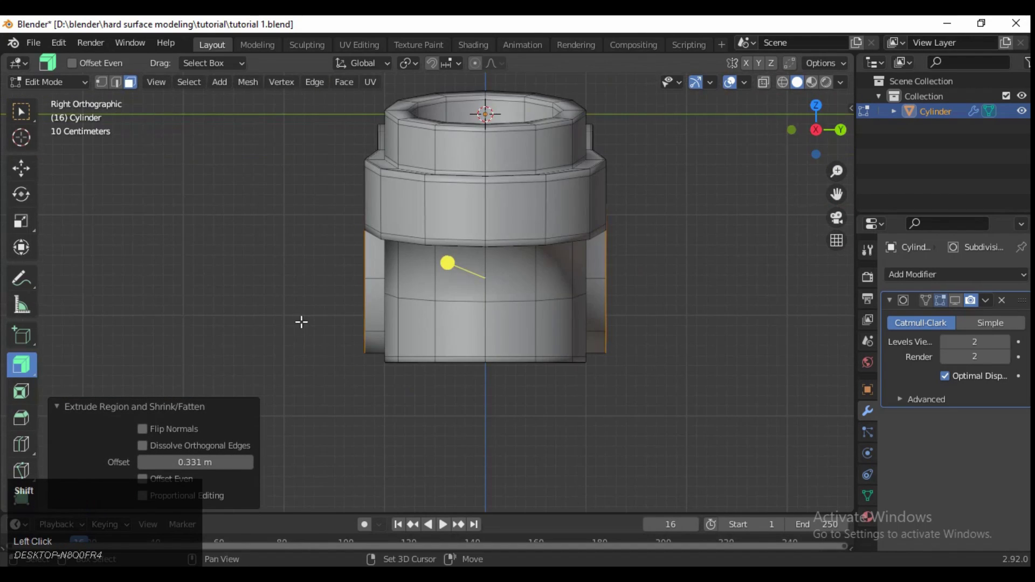
{"action": "scroll", "coordinate": [654, 178], "scroll_direction": "up", "scroll_amount": 5}
{"action": "left_click", "coordinate": [815, 106]}
{"action": "scroll", "coordinate": [294, 293], "scroll_direction": "down", "scroll_amount": 2}
{"action": "middle_click_drag", "start_coordinate": [328, 294], "coordinate": [546, 281], "text": "shift"}
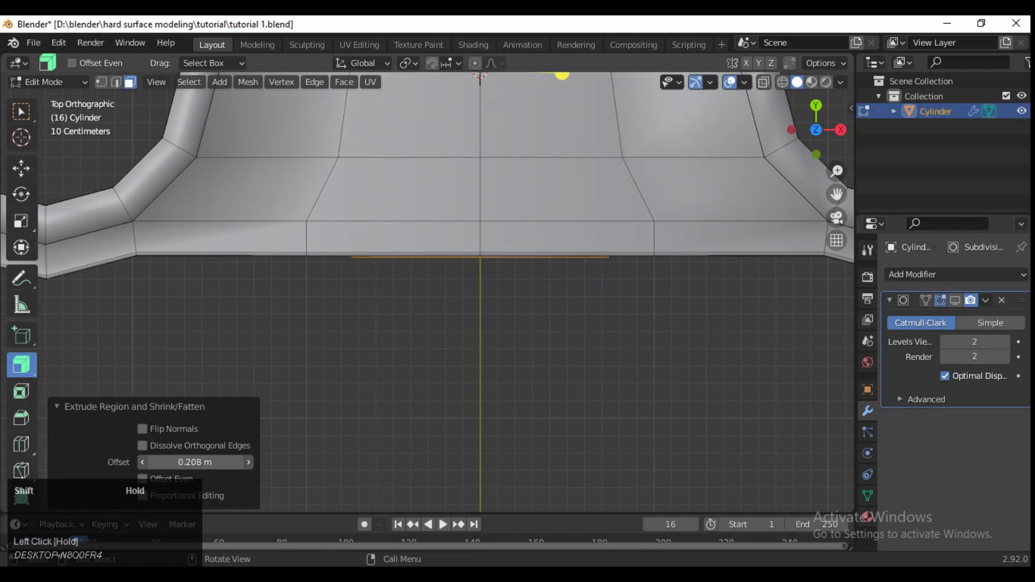